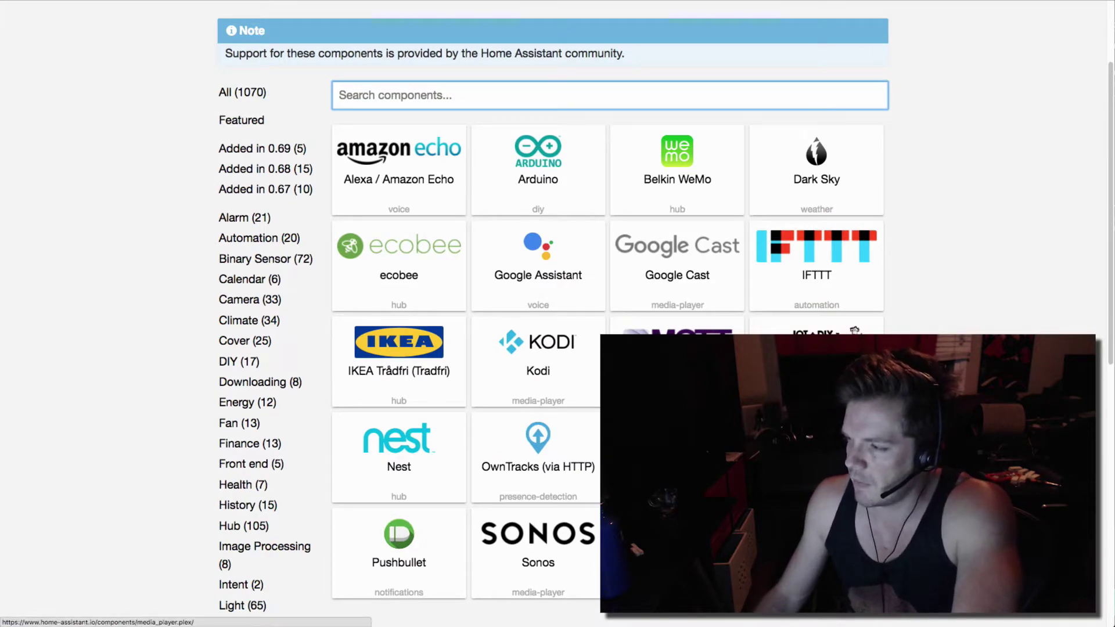
Step: Open the Plex component's documentation and review its setup, the media_player configuration entry, and the customization options
left_click(817, 459)
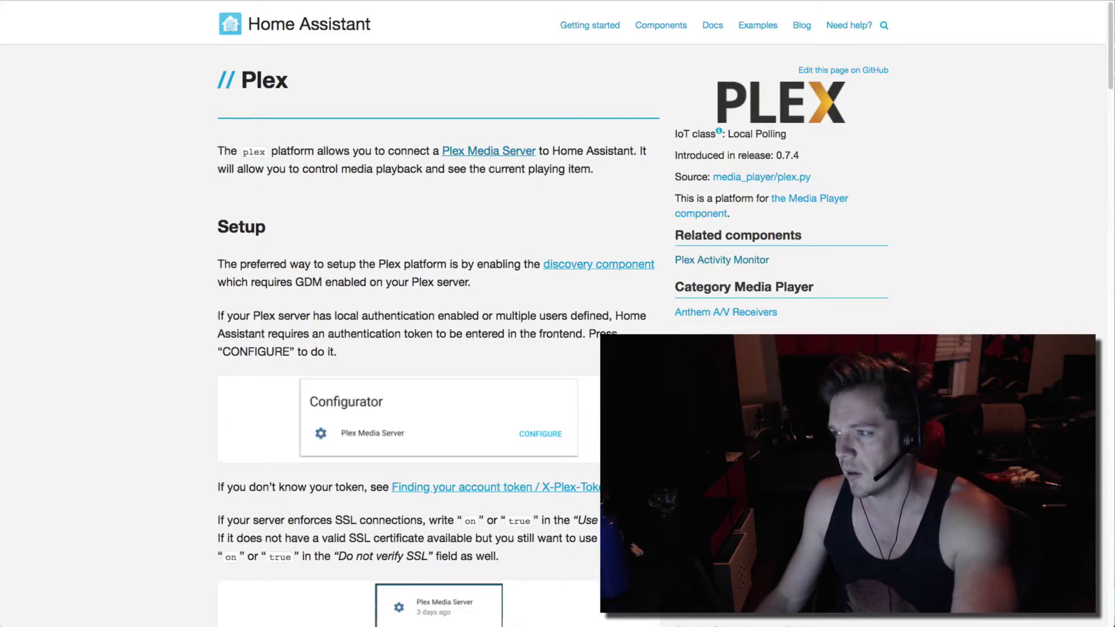
scroll(455, 360, "down", 10)
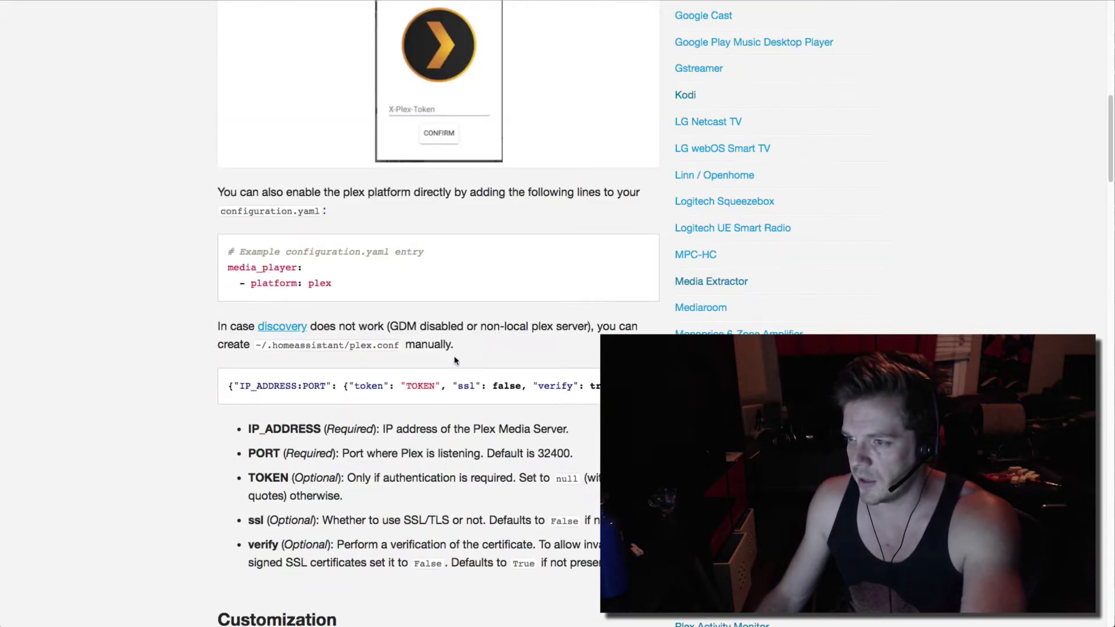
left_click_drag(229, 268, 339, 290)
left_click(439, 290)
scroll(439, 314, "down", 10)
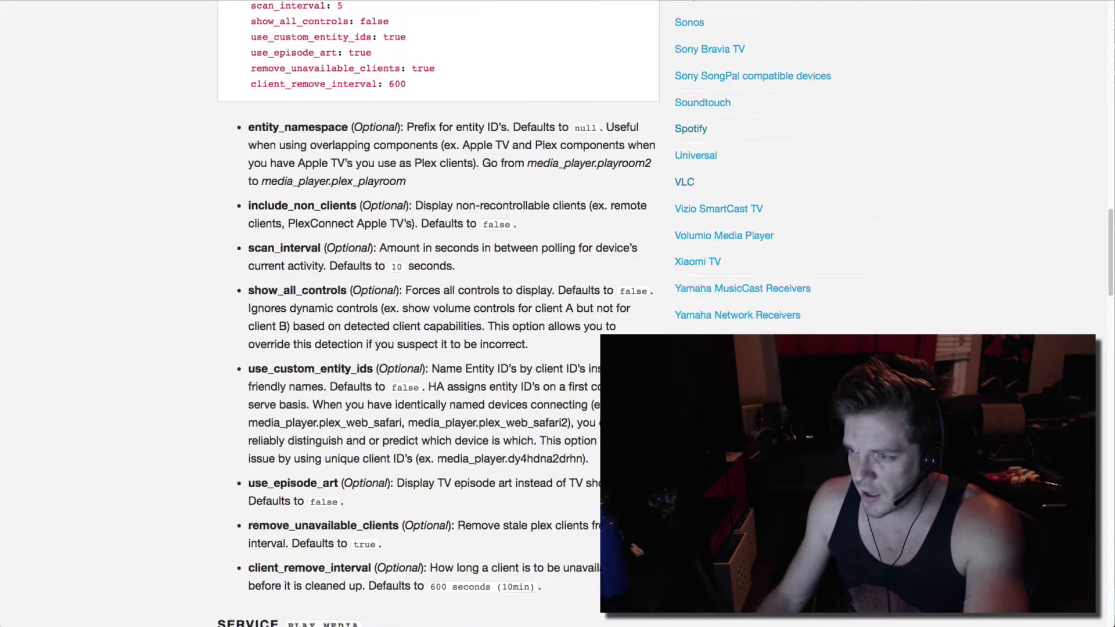
scroll(438, 313, "down", 4)
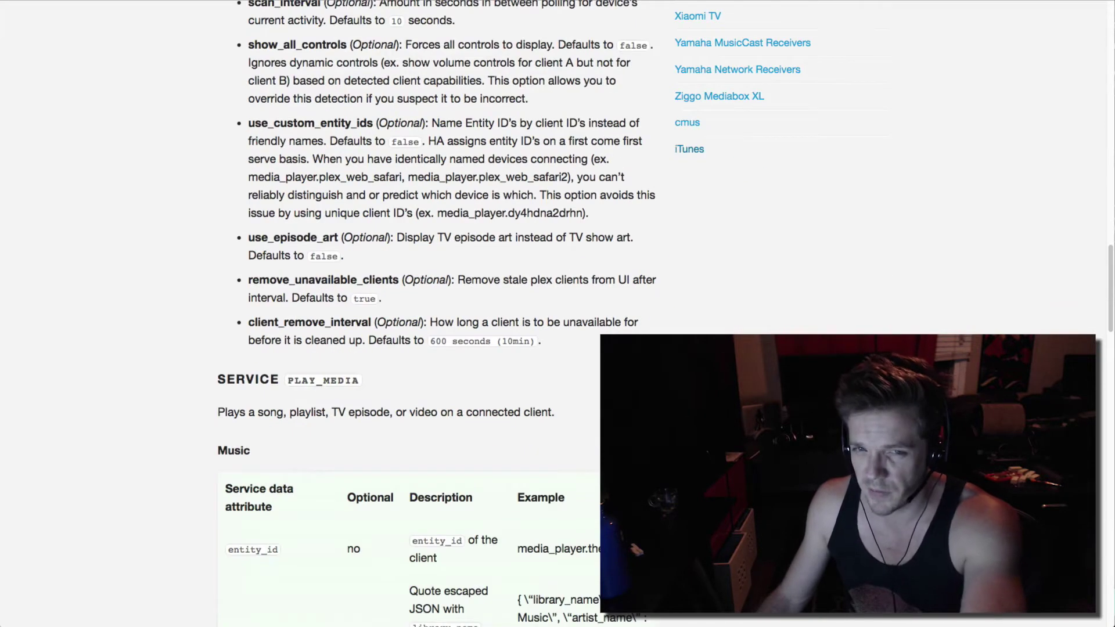
scroll(439, 314, "up", 20)
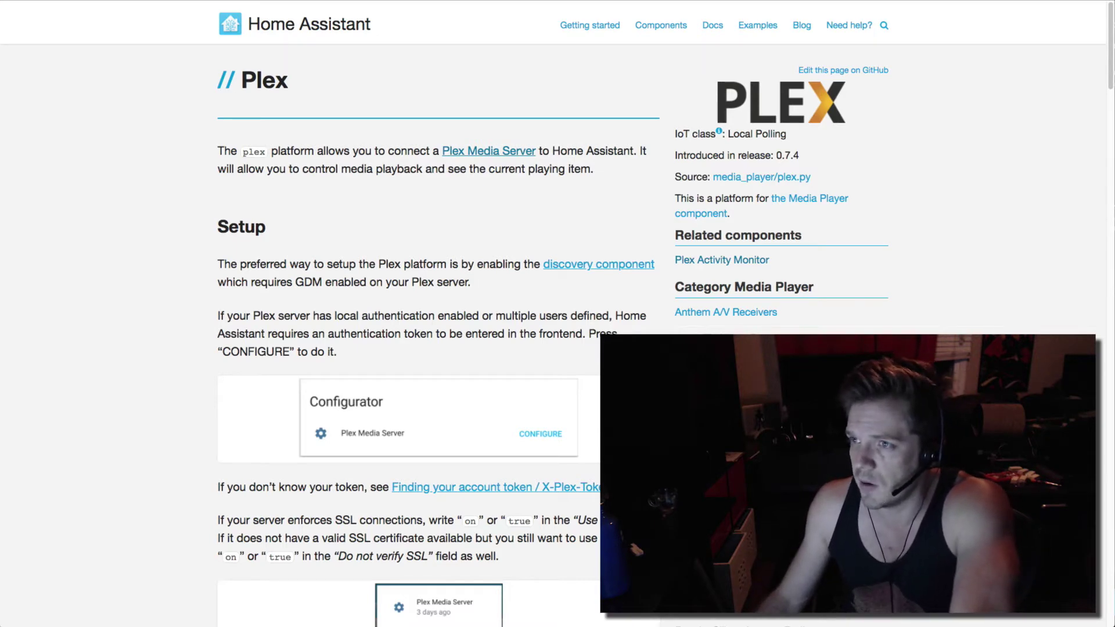
Step: Switch to the Home Assistant Overview page and look over the sensor badges on the Home view
key("ctrl+Tab")
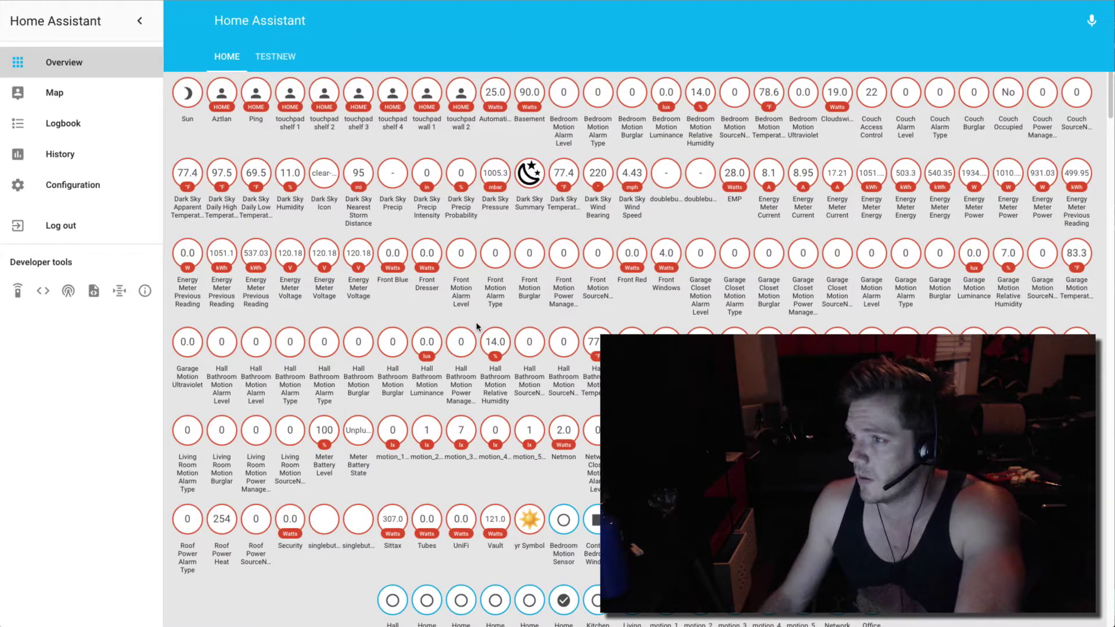
scroll(472, 142, "down", 15)
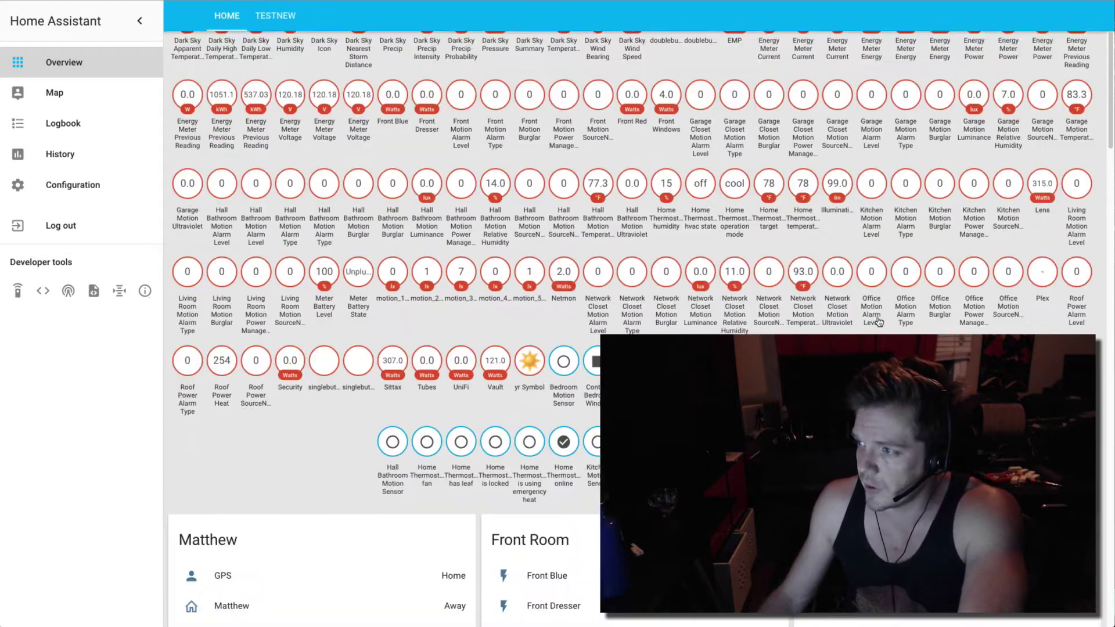
scroll(472, 141, "up", 15)
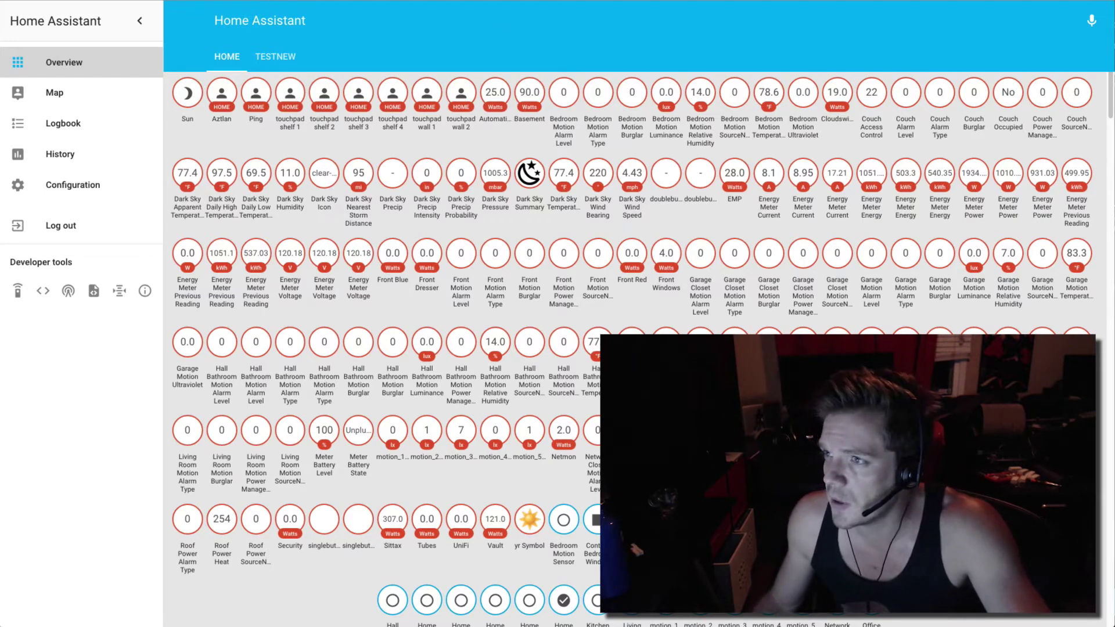
Step: Open the custom room-control dashboard and switch the Office tile off and back on
left_click(510, 30)
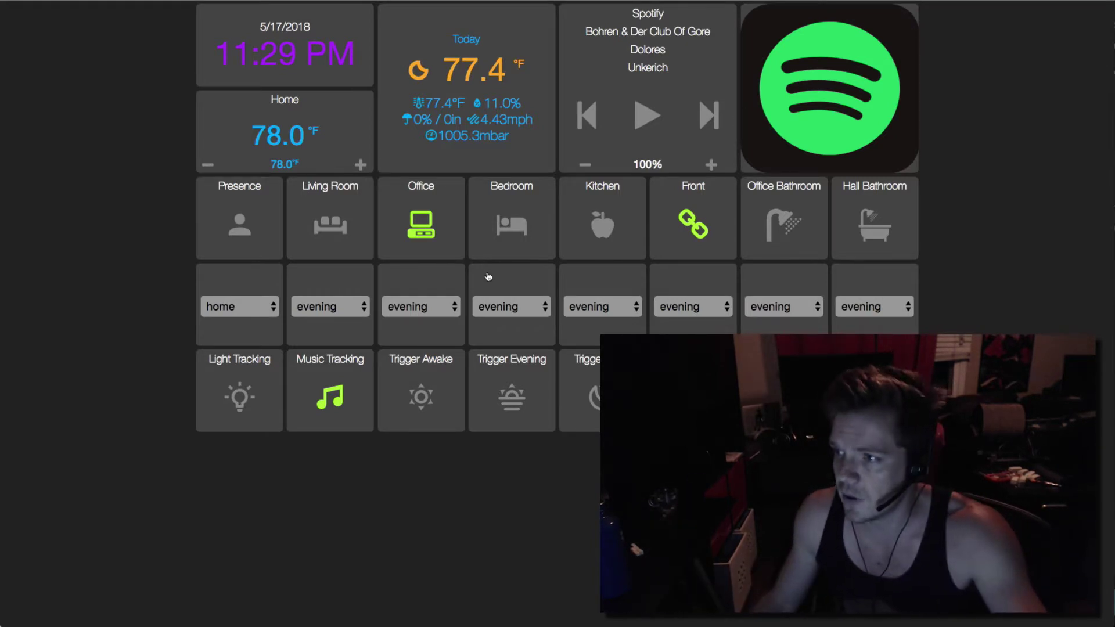
left_click(443, 235)
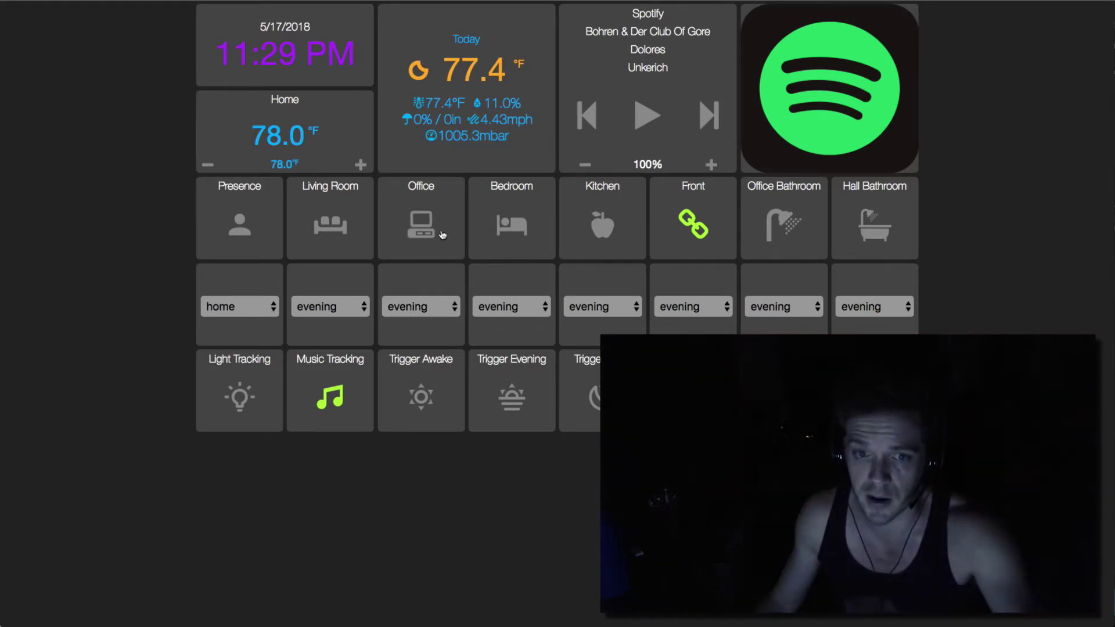
left_click(436, 233)
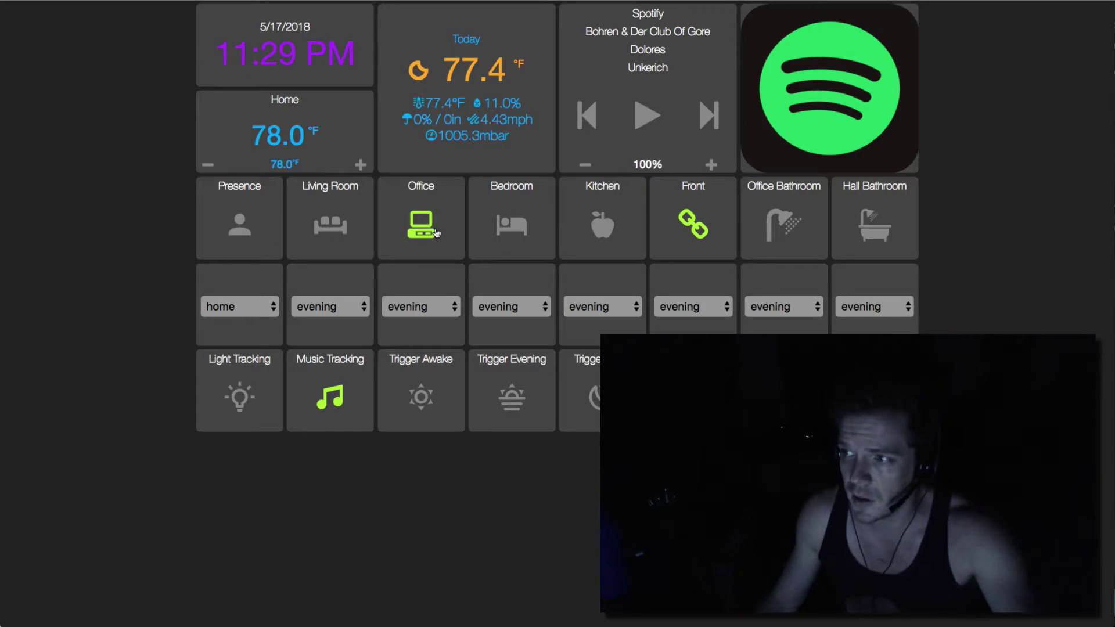
Step: Set the Office mode to daytime and return it to evening
left_click(423, 310)
left_click(424, 293)
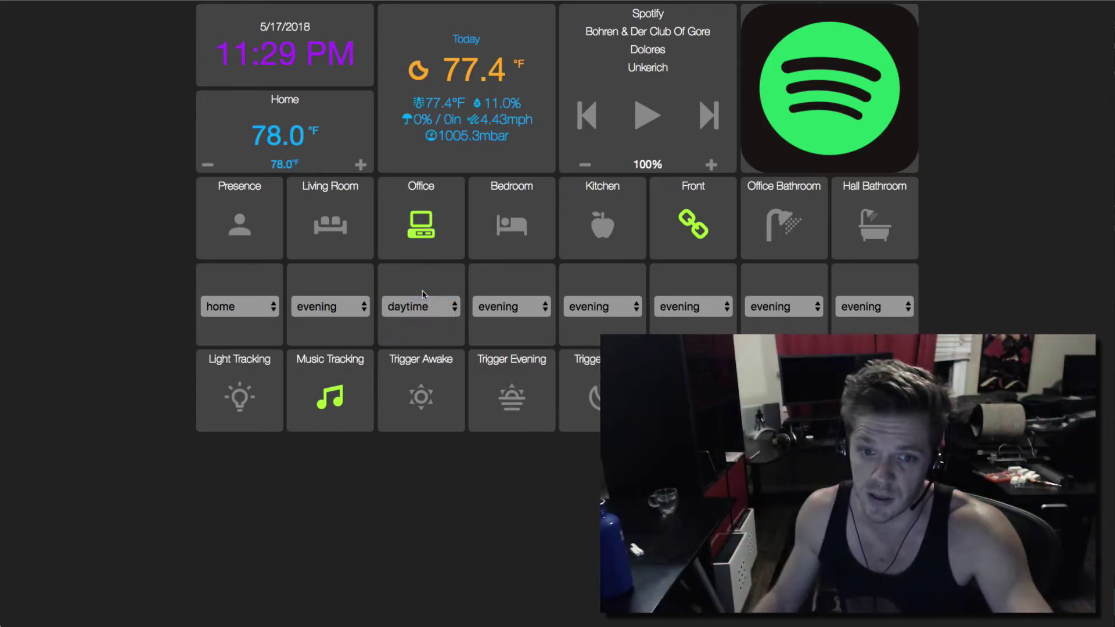
left_click(423, 316)
left_click(422, 323)
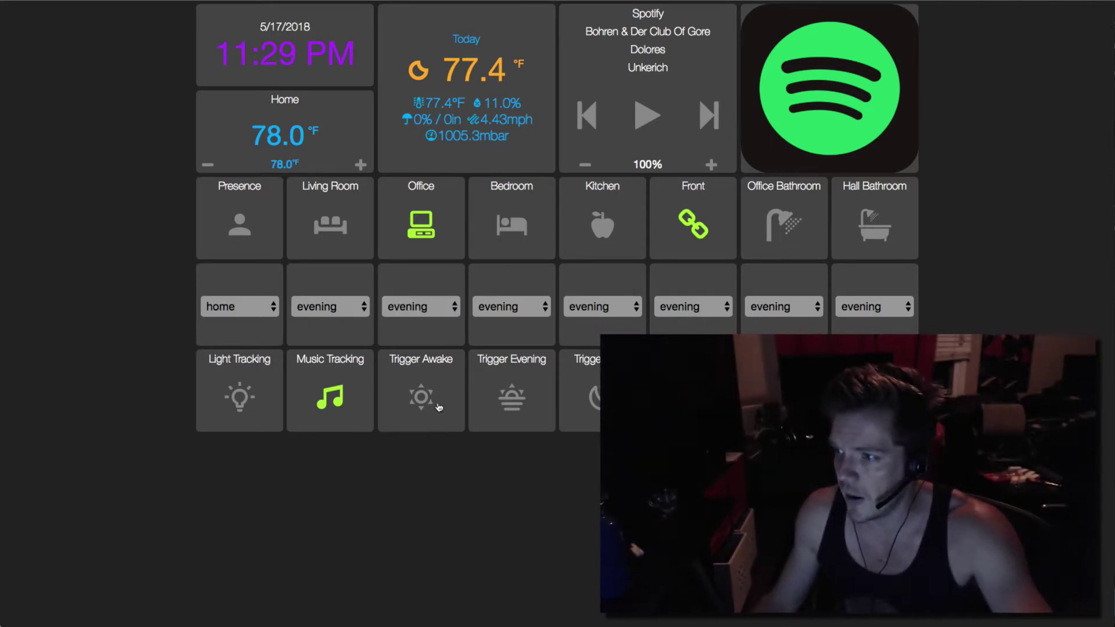
Step: Run Trigger Awake for the rooms, followed by Trigger Evening
left_click(417, 395)
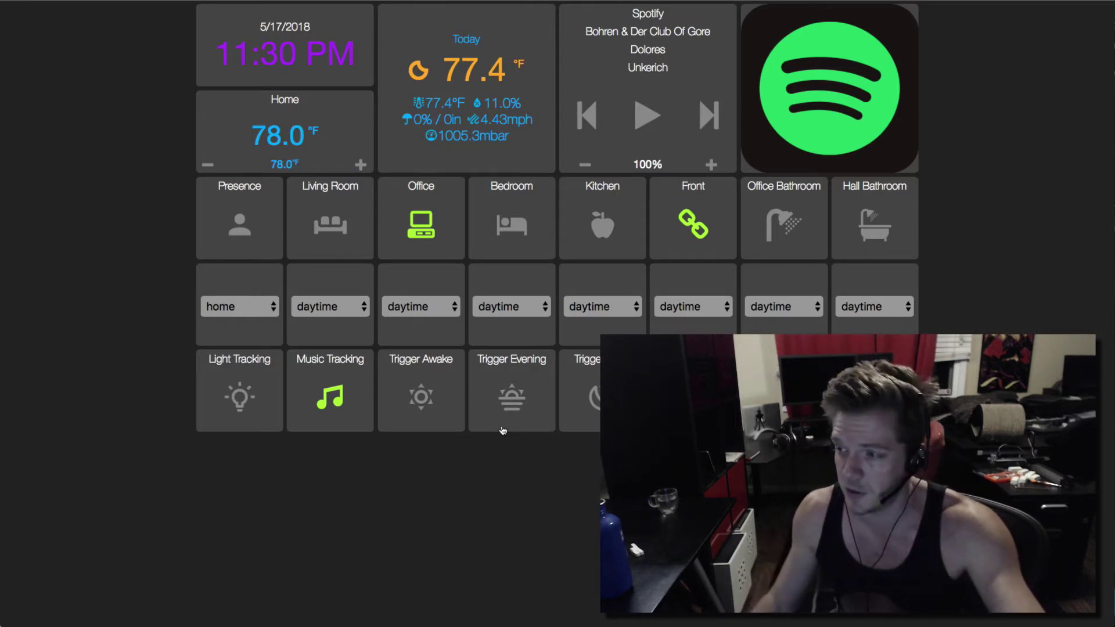
left_click(514, 402)
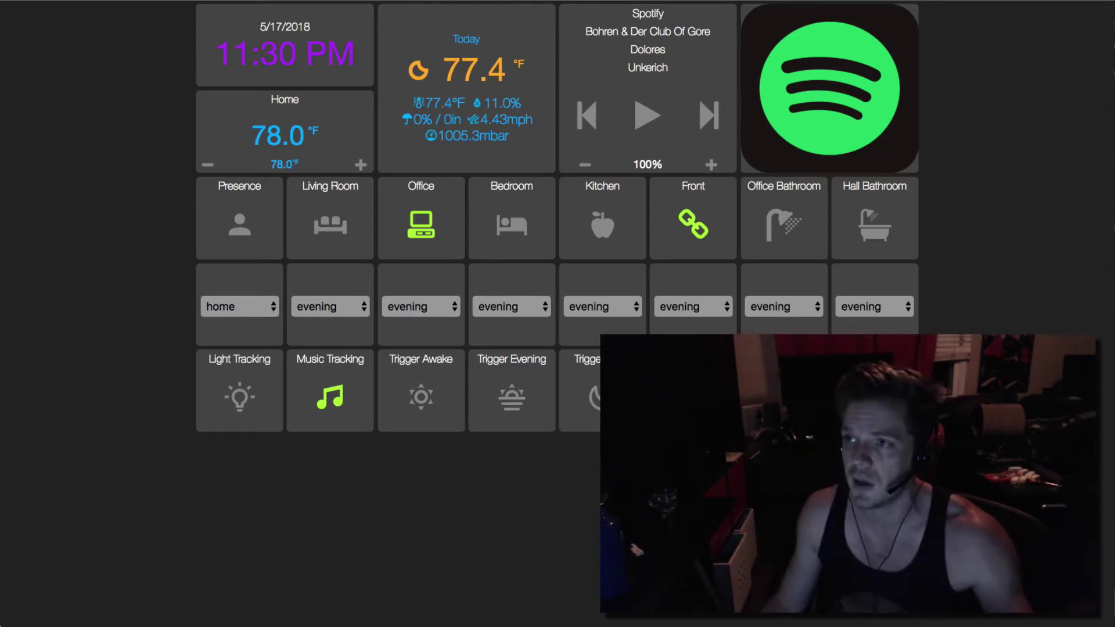
Step: Switch to the Home Assistant States page and examine the current entities with their states and attributes
key("alt+Tab")
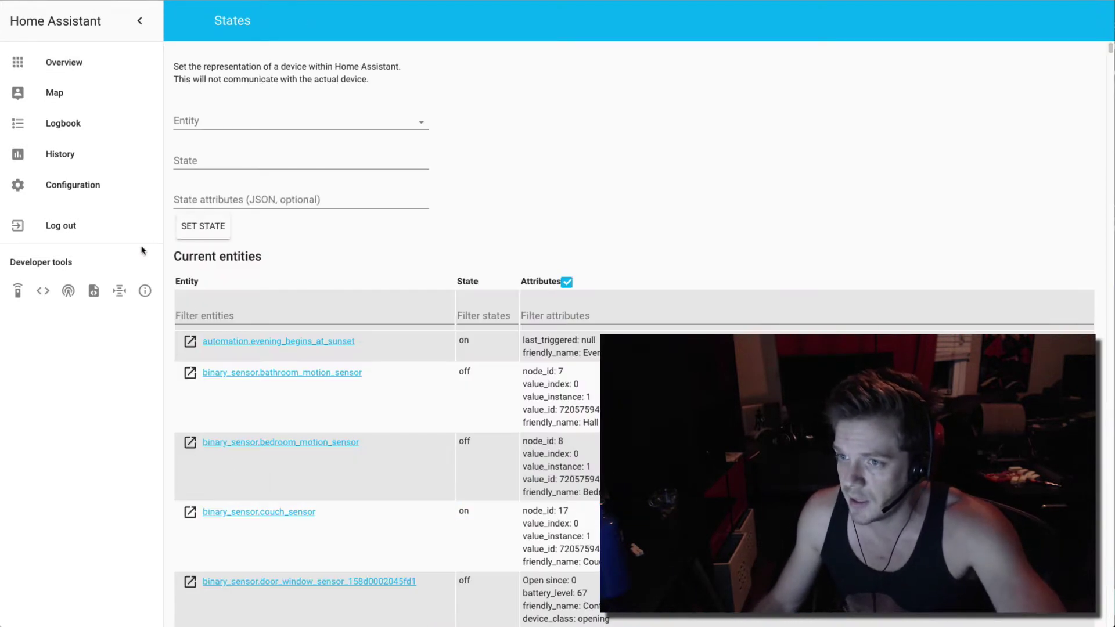
scroll(627, 205, "down", 20)
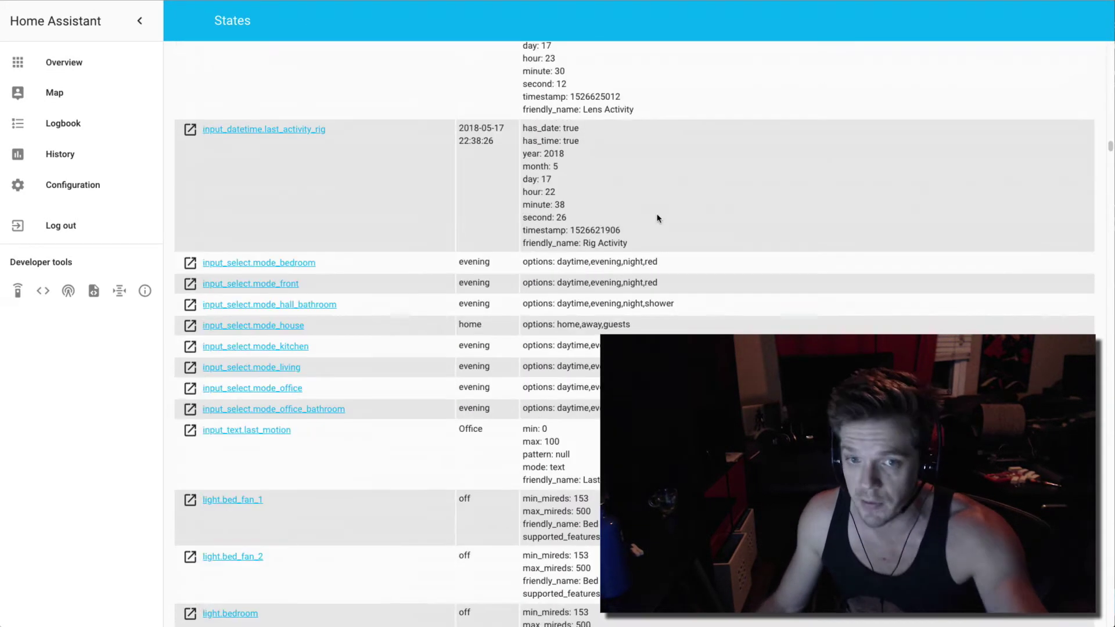
scroll(652, 222, "down", 10)
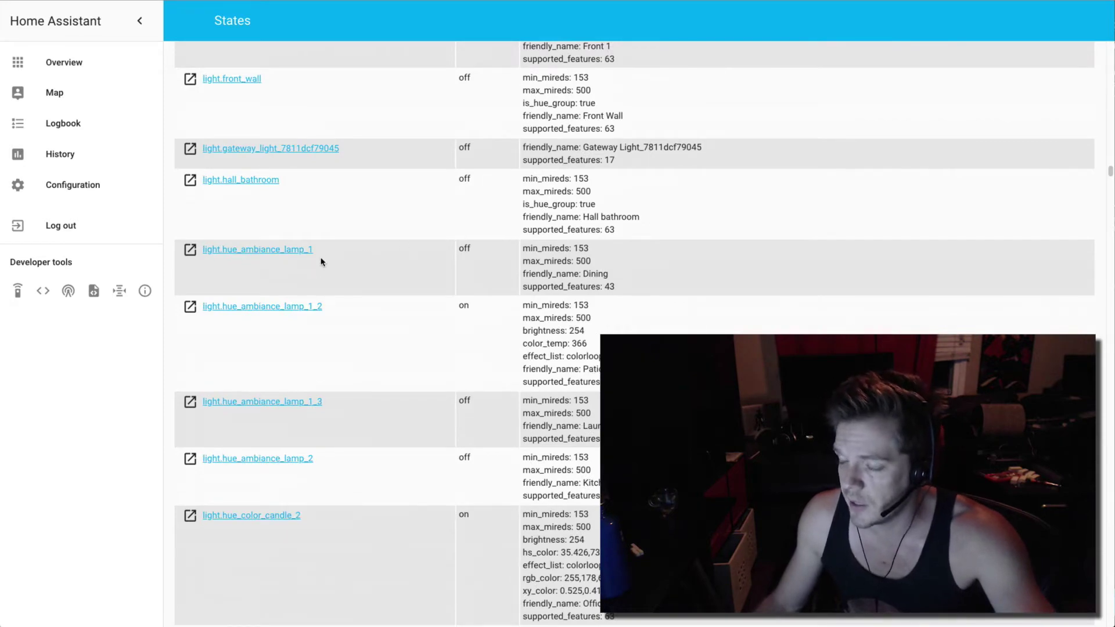
scroll(497, 315, "down", 20)
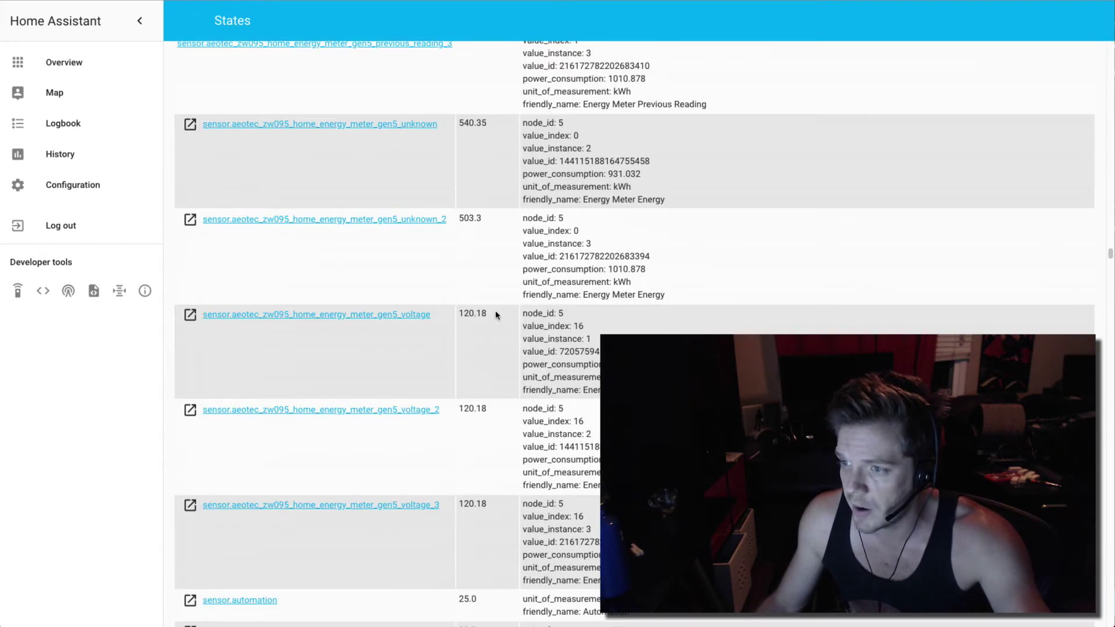
scroll(493, 321, "down", 10)
scroll(501, 374, "up", 20)
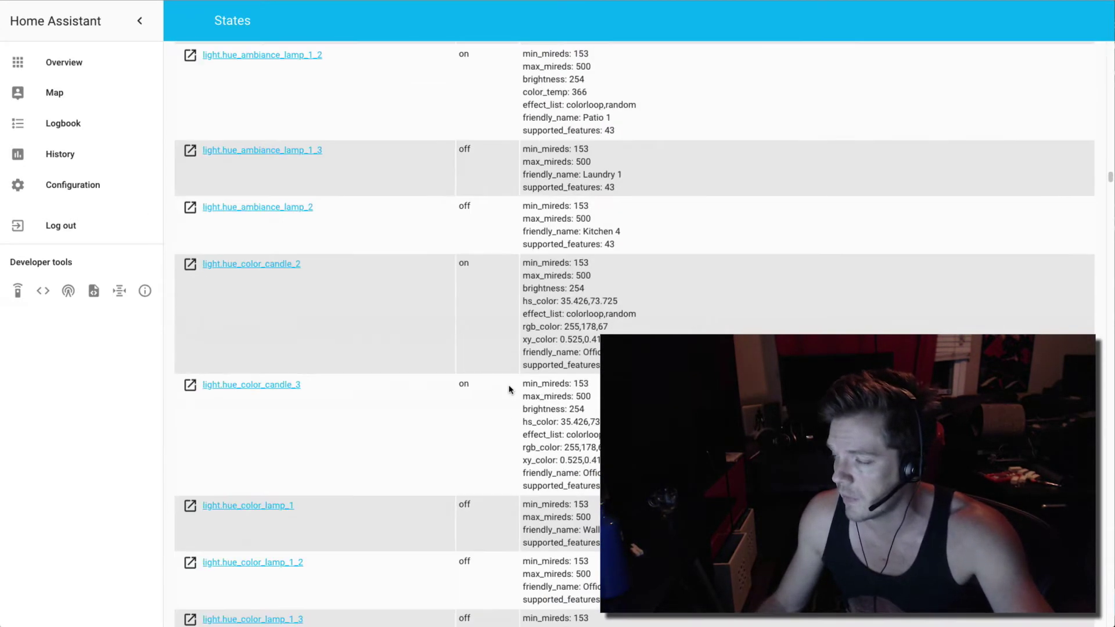
scroll(509, 389, "up", 20)
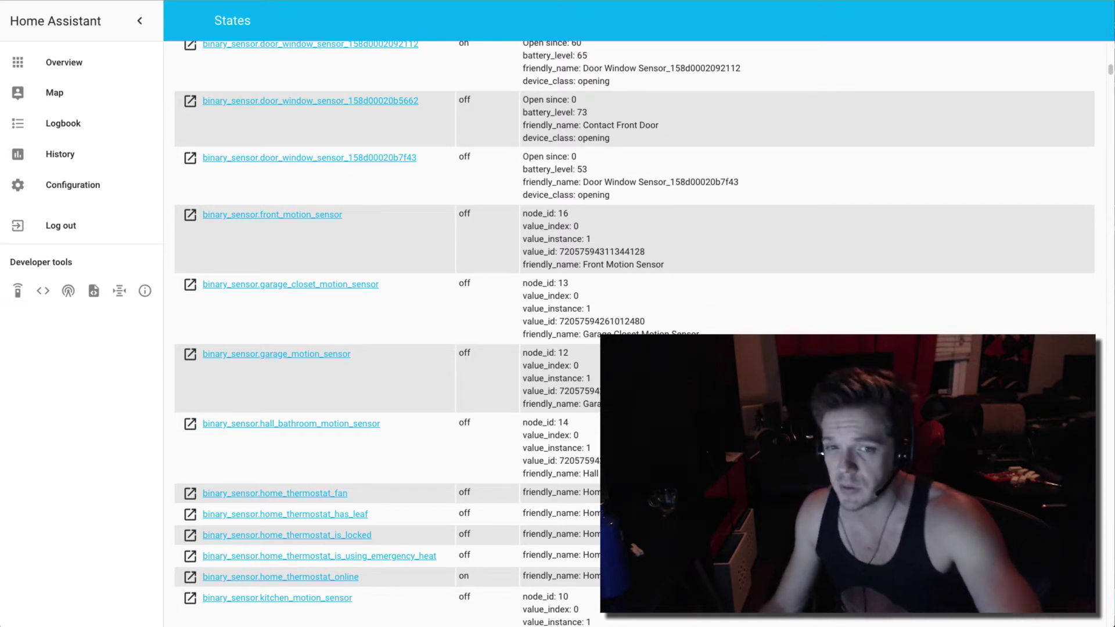
Step: Open the Overview page and examine the Light, media player, Climate and Z-Wave cards
left_click(102, 63)
scroll(410, 410, "down", 20)
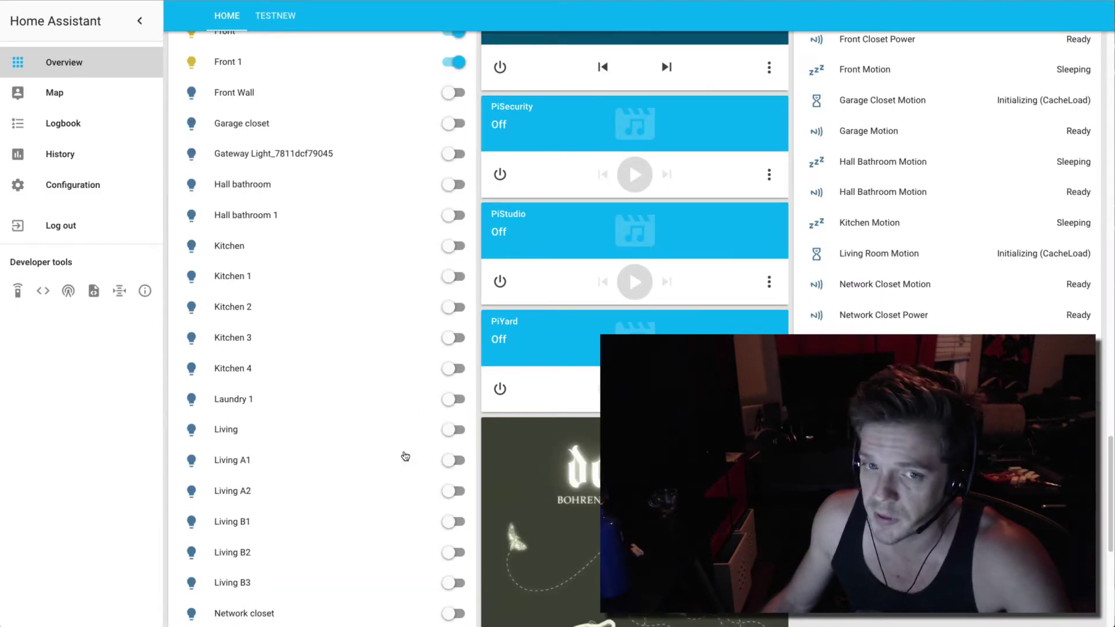
scroll(406, 463, "down", 3)
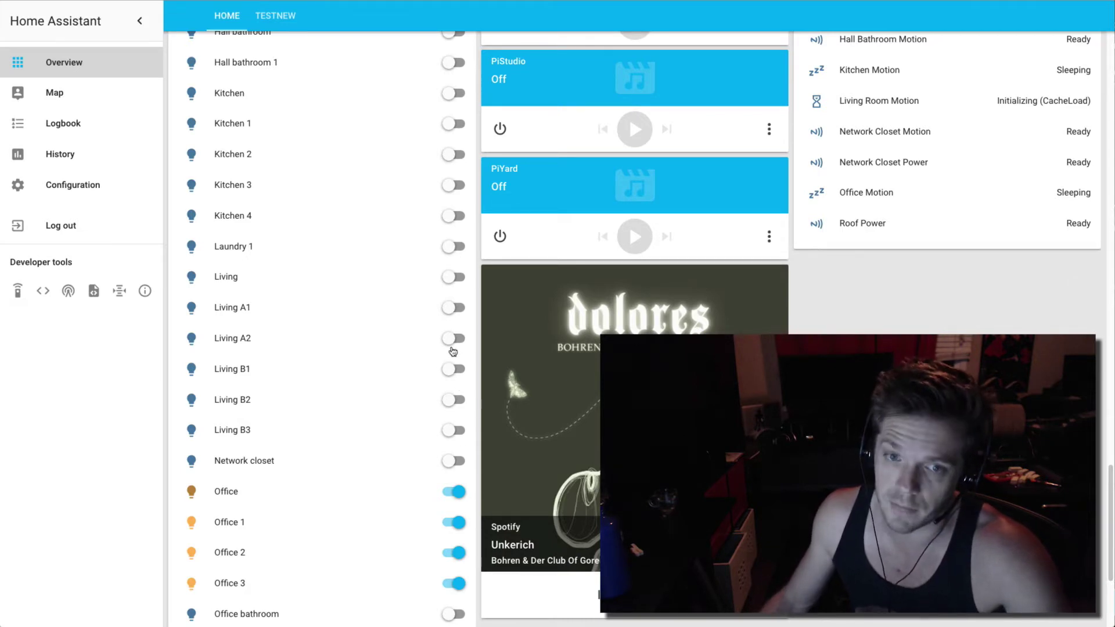
scroll(474, 375, "up", 20)
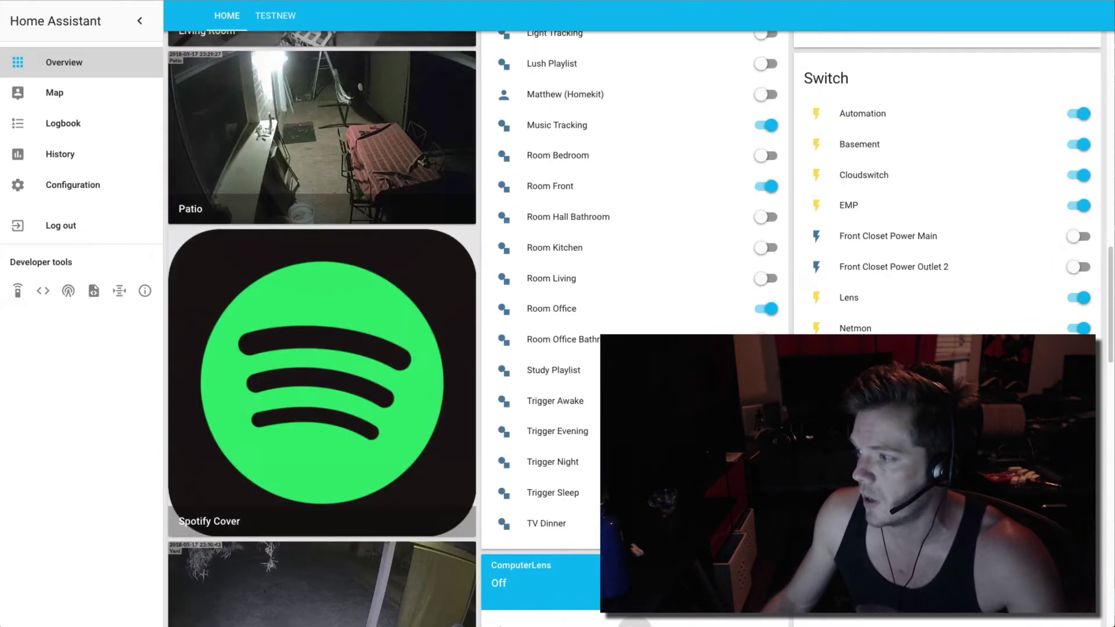
scroll(473, 326, "down", 18)
scroll(473, 325, "up", 4)
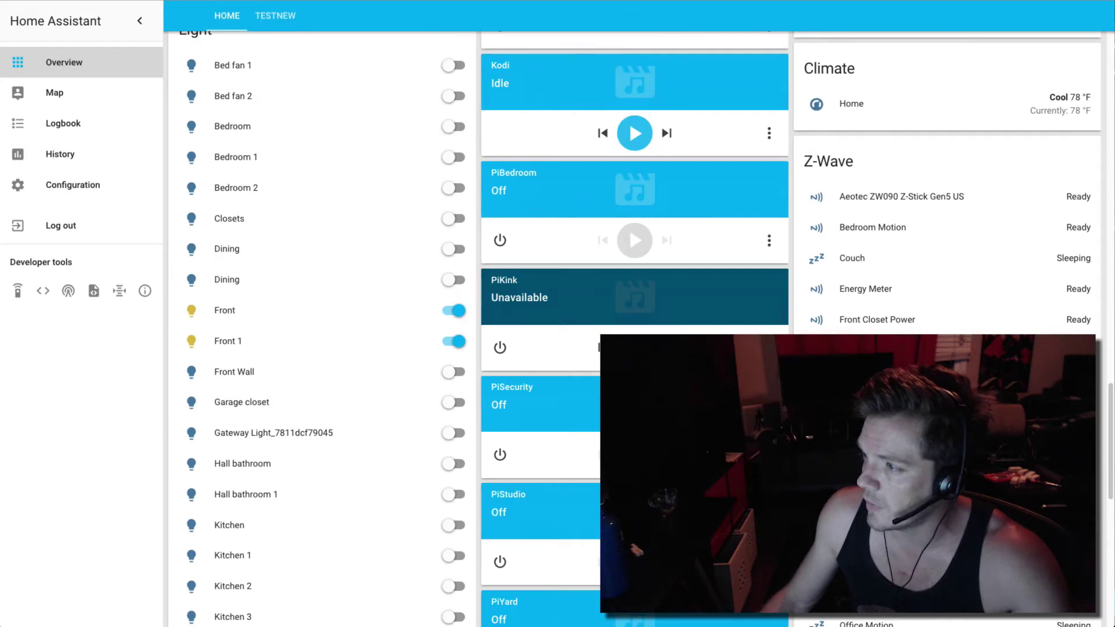
scroll(869, 228, "down", 1)
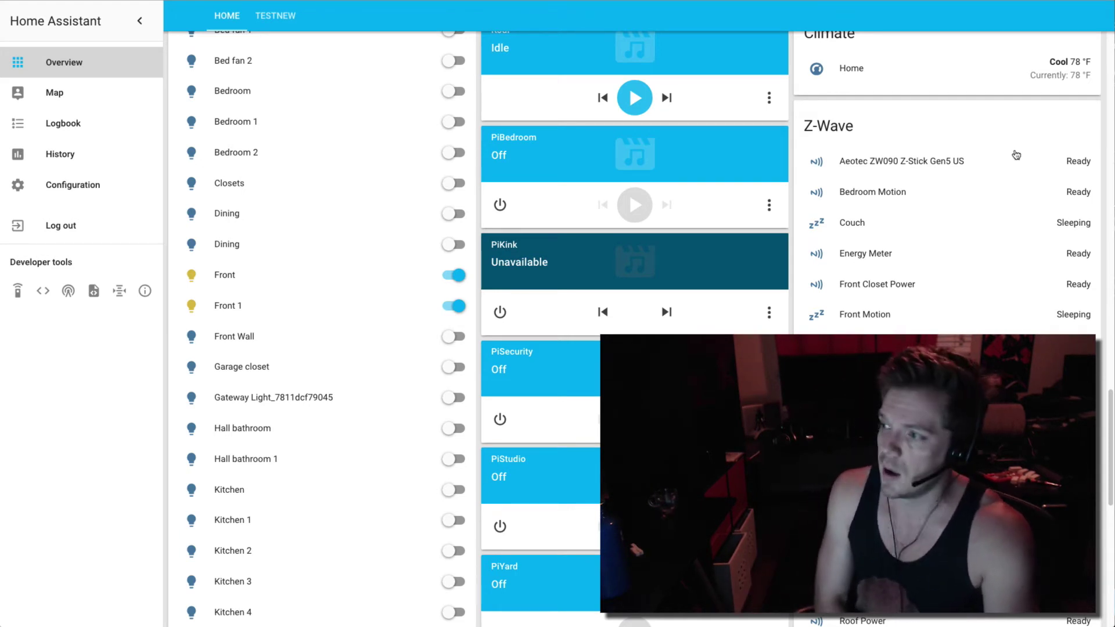
scroll(858, 221, "down", 1)
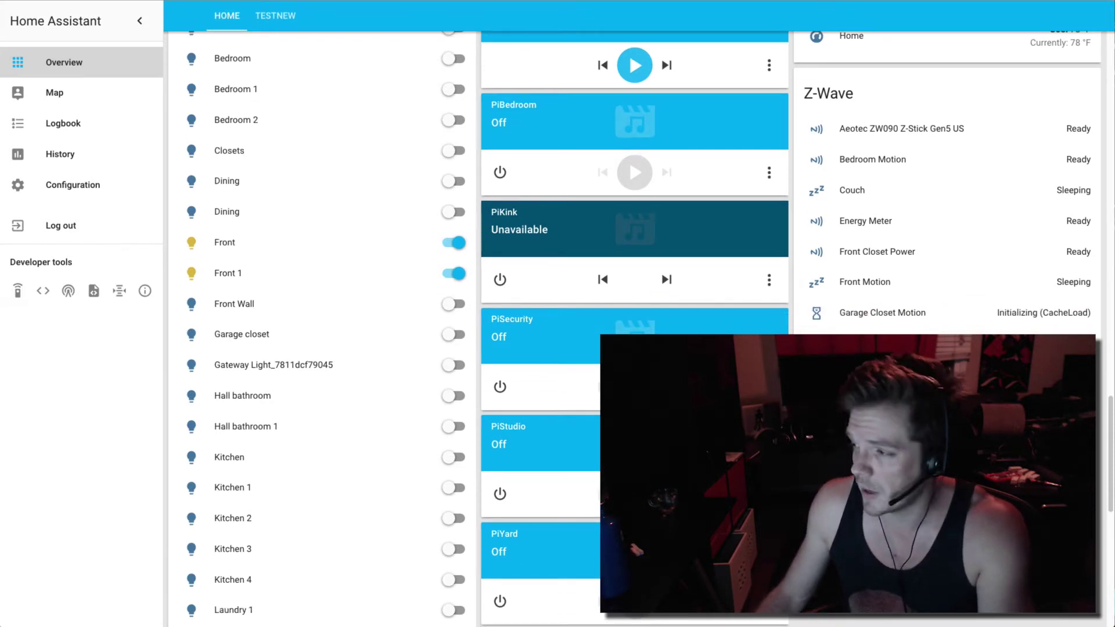
scroll(643, 328, "down", 1)
Step: Examine the Overview page's cameras, switches, input booleans, room mode selectors, scripts and automation cards
scroll(644, 328, "up", 10)
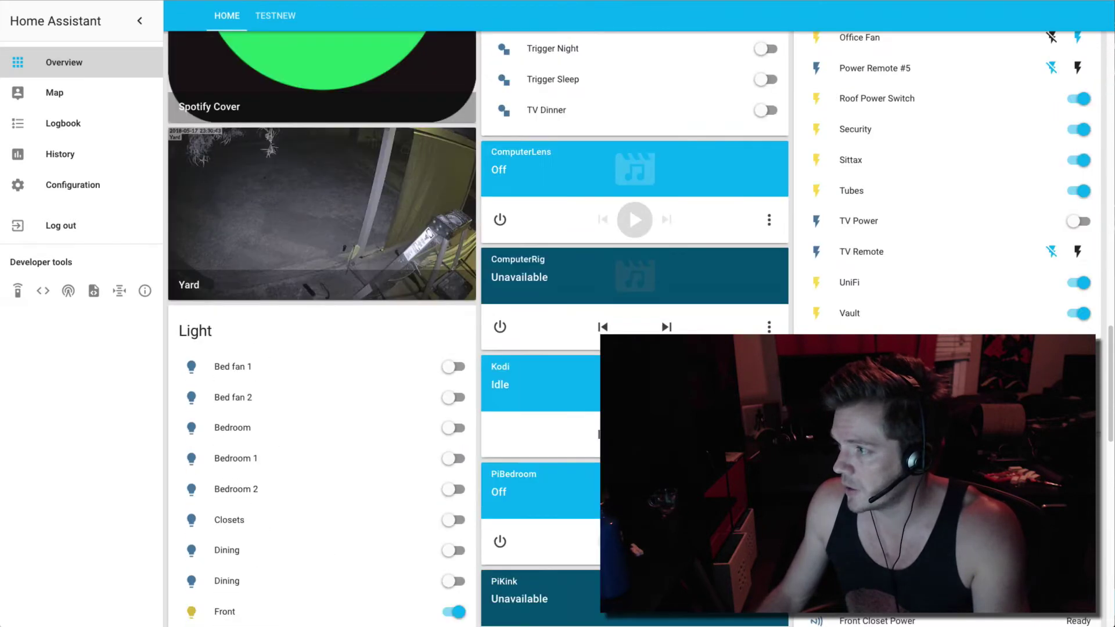
scroll(633, 325, "down", 12)
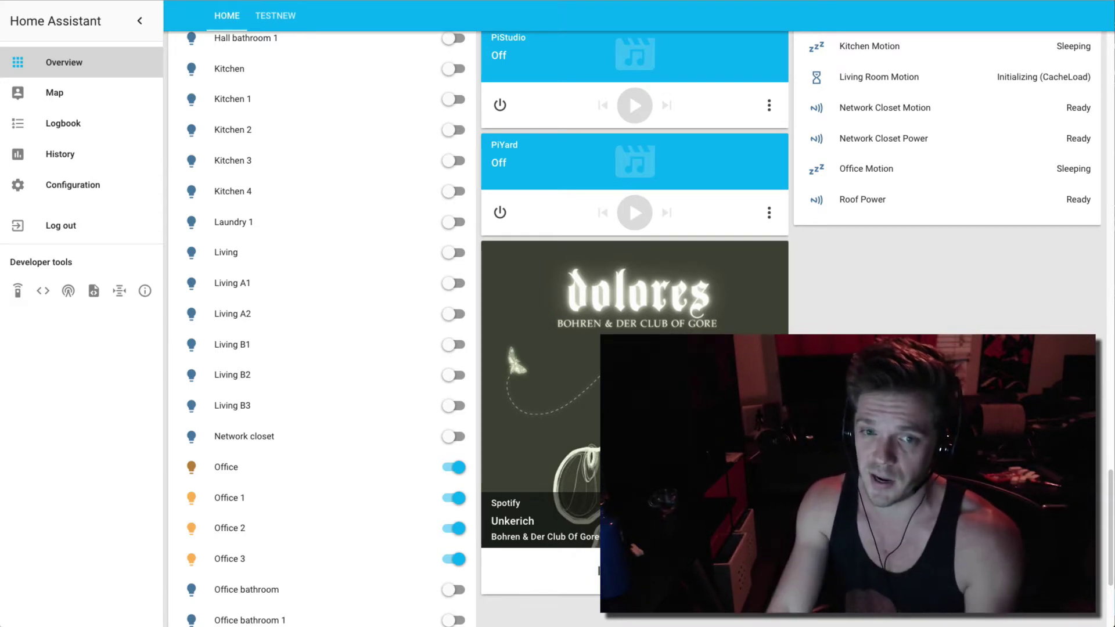
scroll(633, 325, "up", 9)
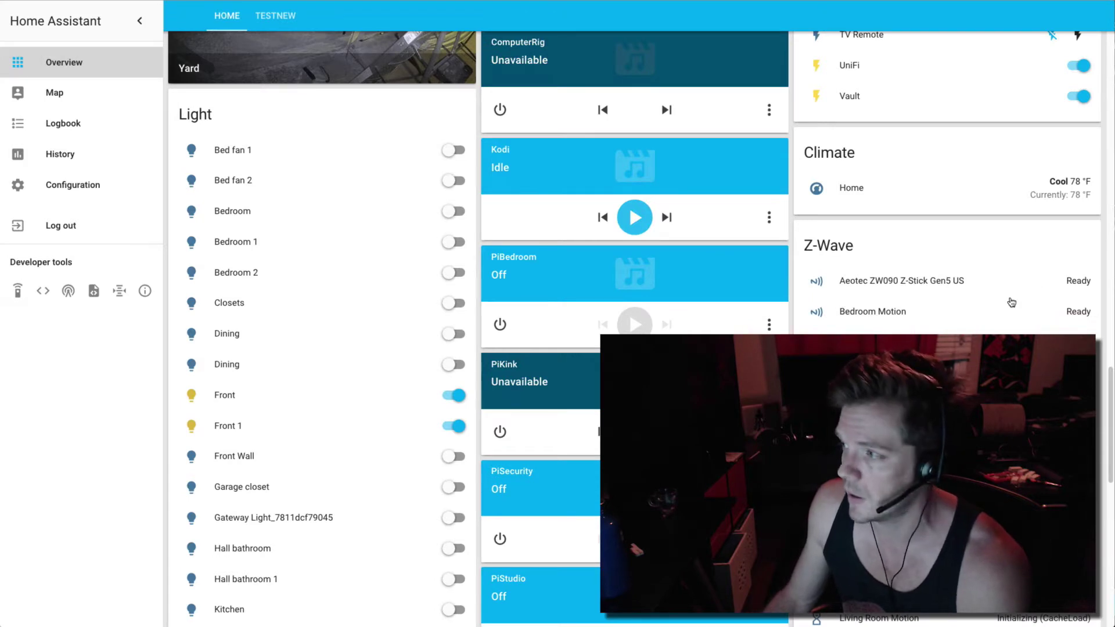
scroll(633, 325, "up", 8)
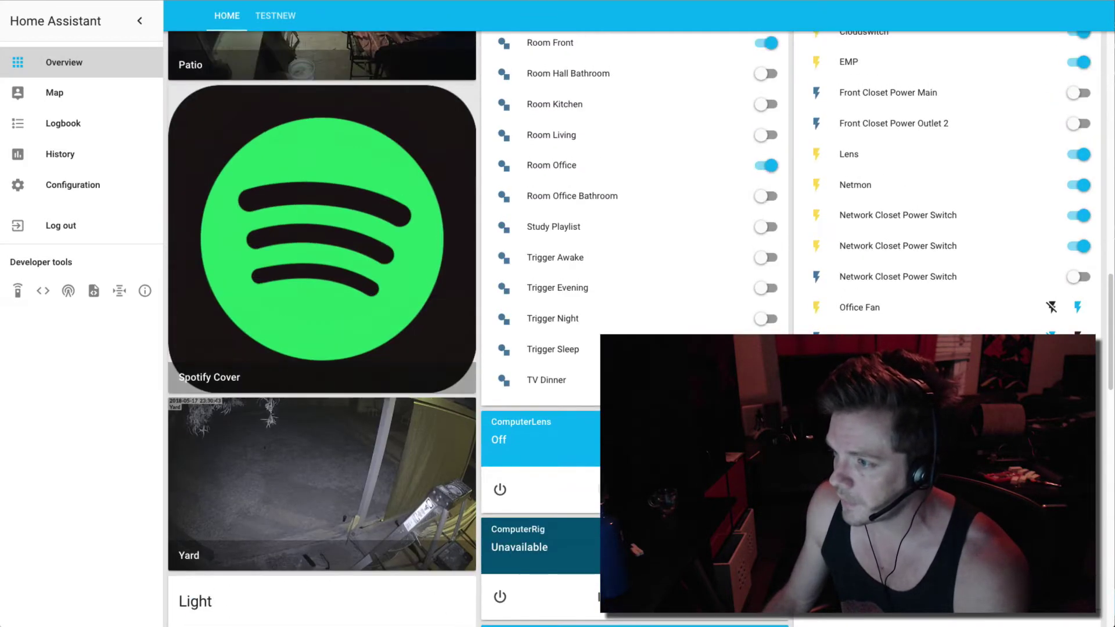
scroll(280, 349, "up", 8)
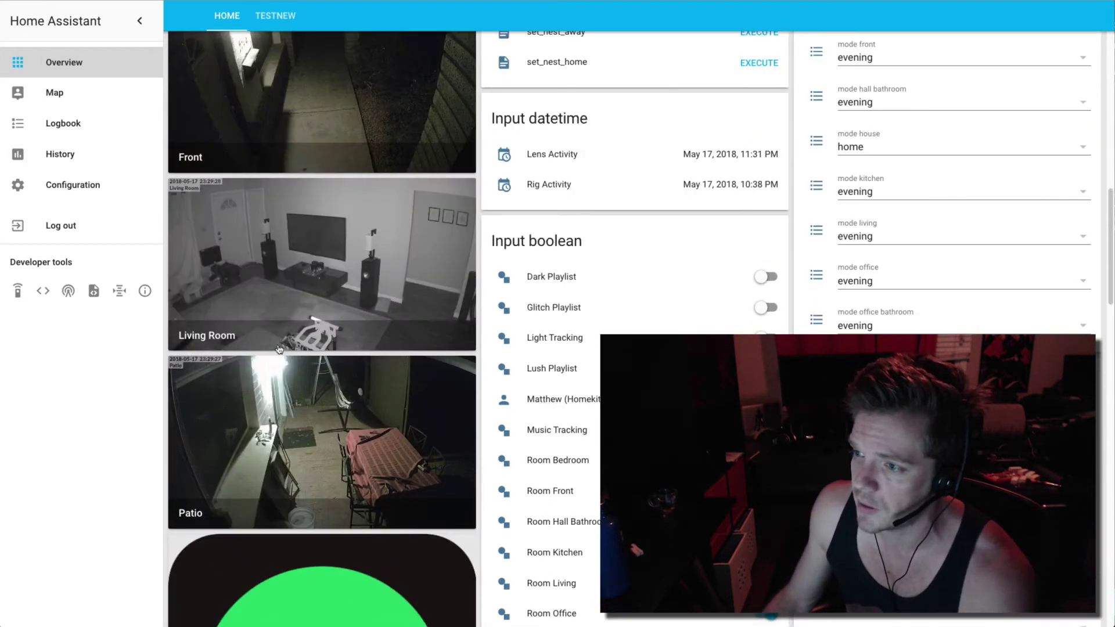
scroll(683, 225, "up", 4)
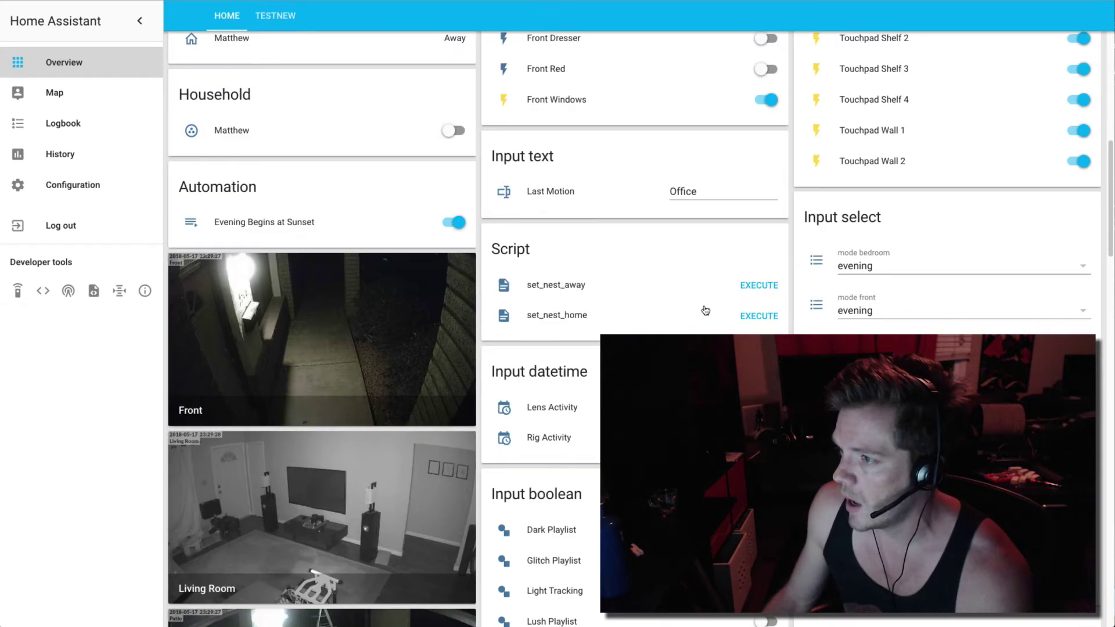
scroll(584, 365, "up", 4)
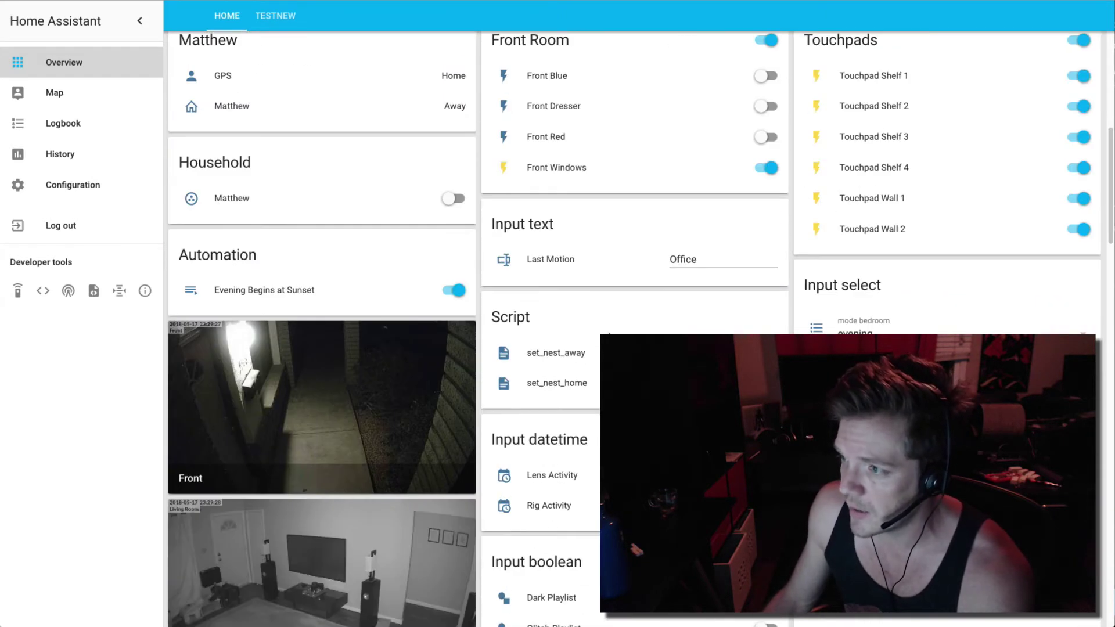
scroll(608, 337, "down", 15)
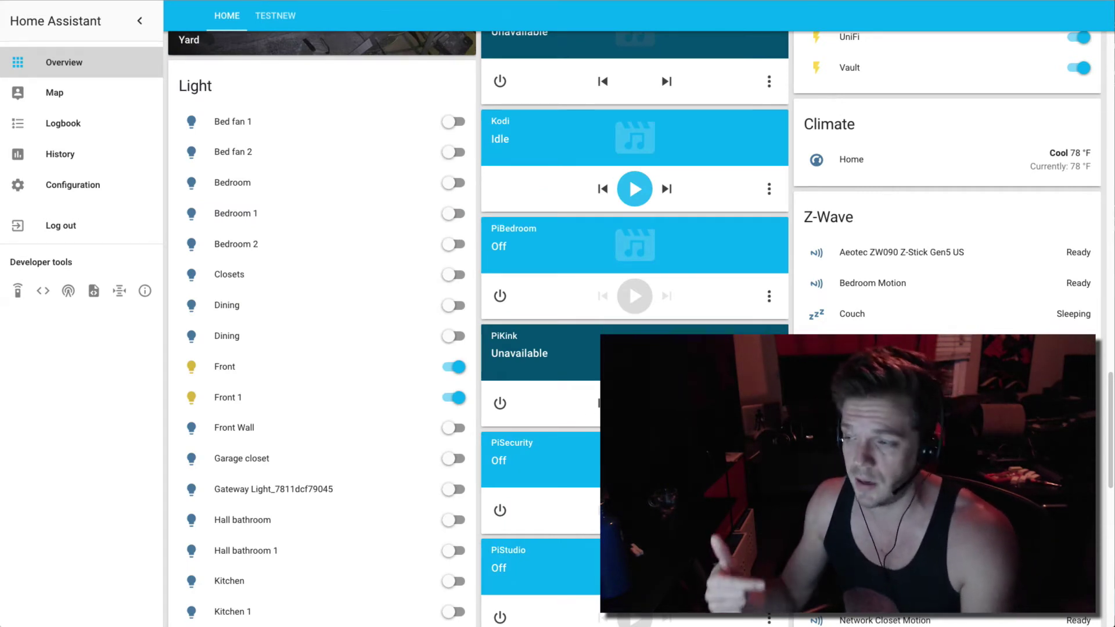
scroll(608, 336, "up", 20)
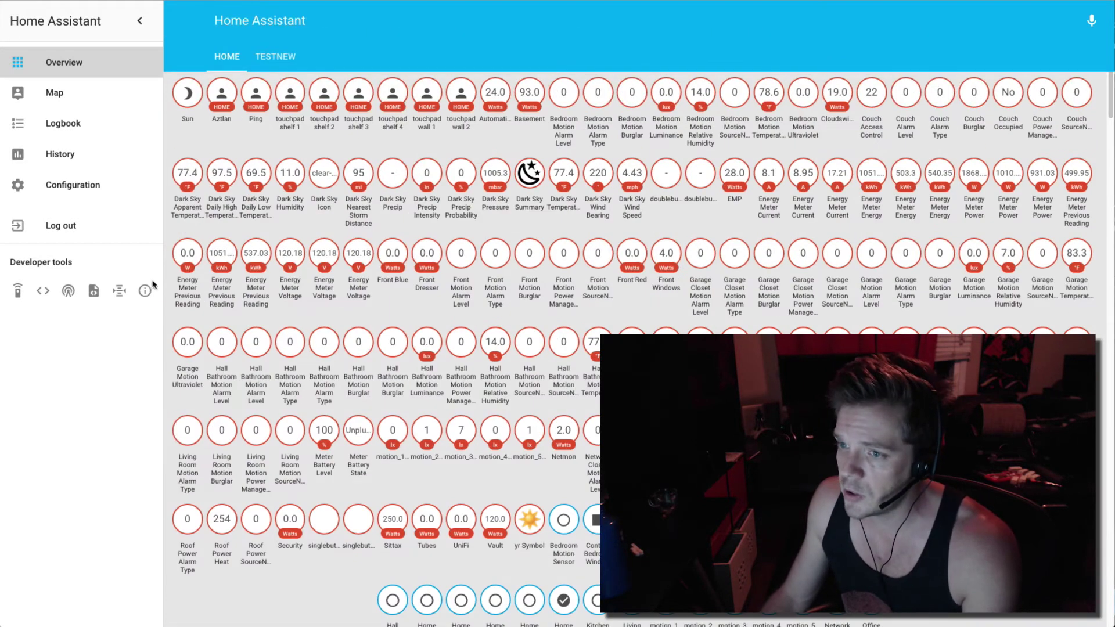
left_click(43, 291)
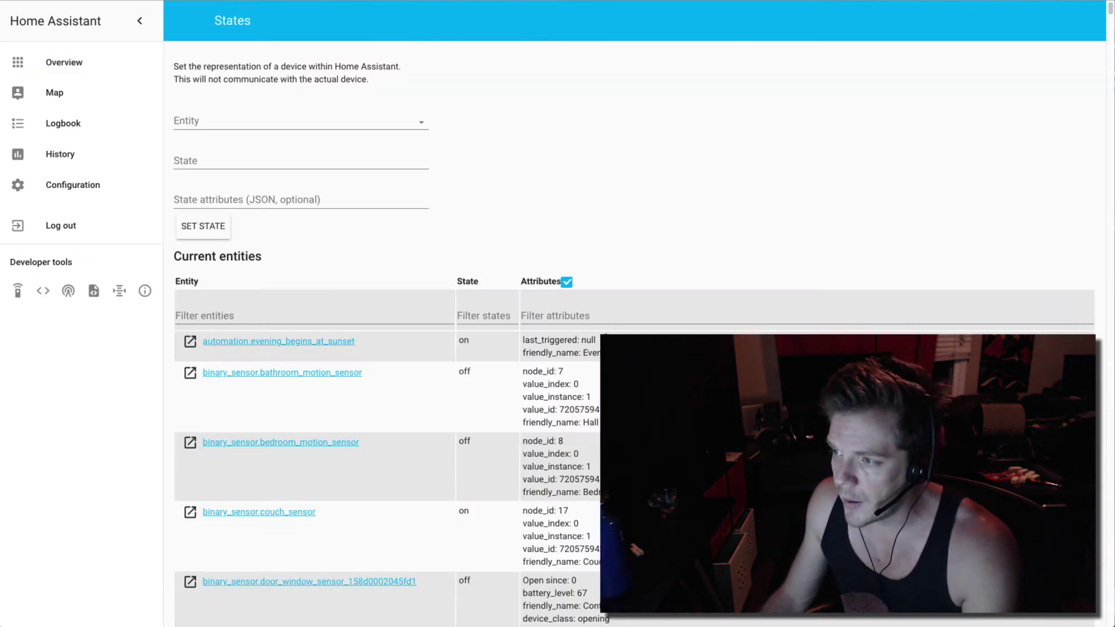
scroll(611, 308, "down", 8)
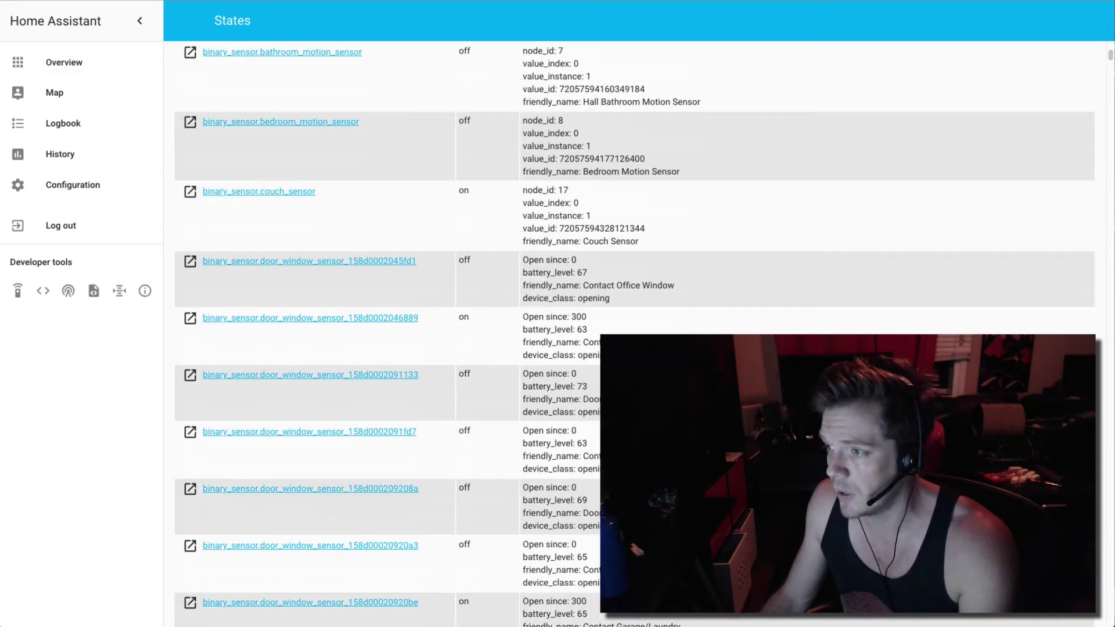
scroll(611, 309, "down", 2)
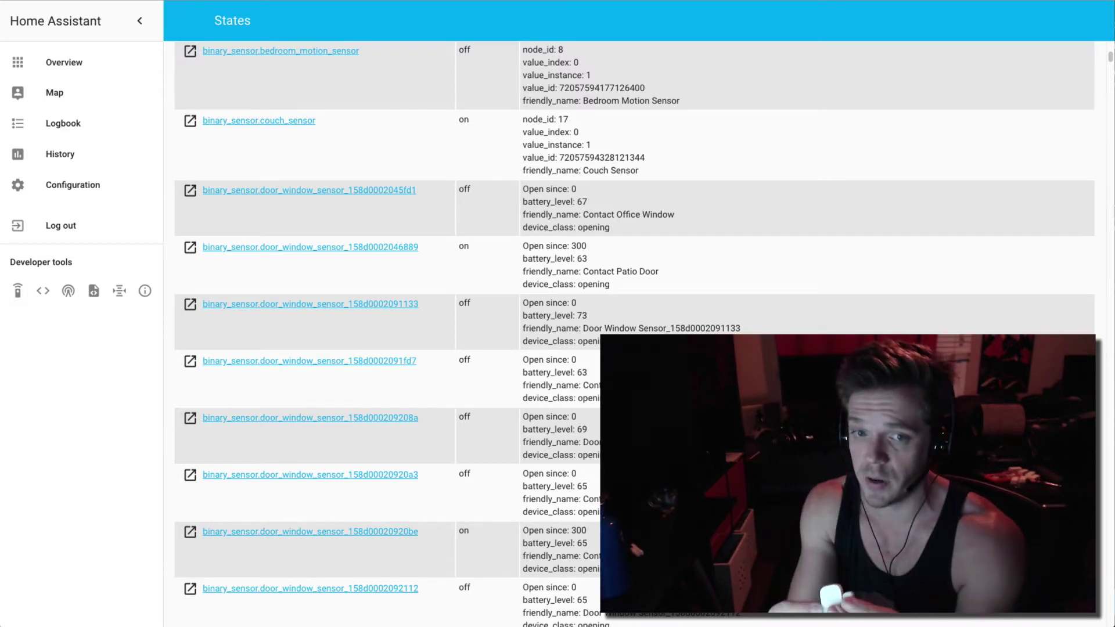
scroll(611, 309, "down", 1)
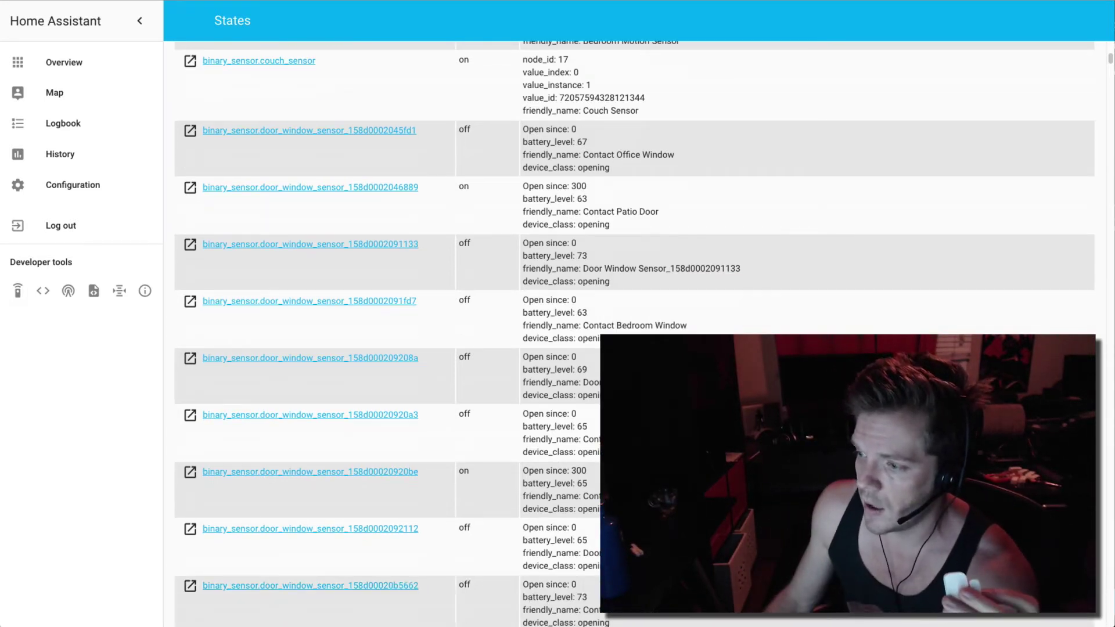
scroll(517, 481, "down", 1)
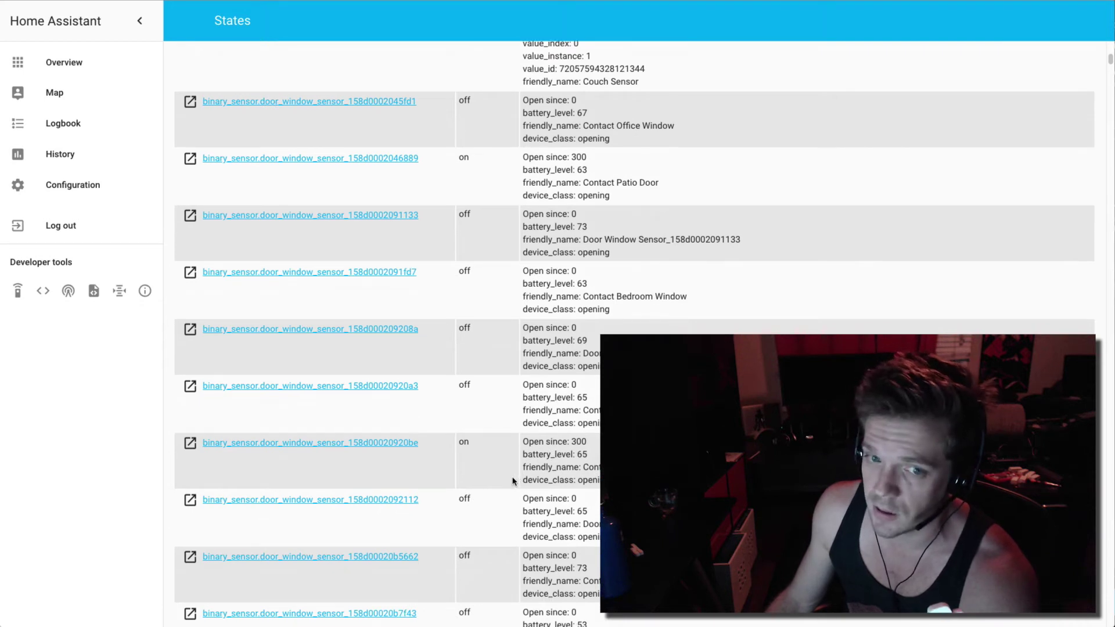
scroll(513, 480, "down", 1)
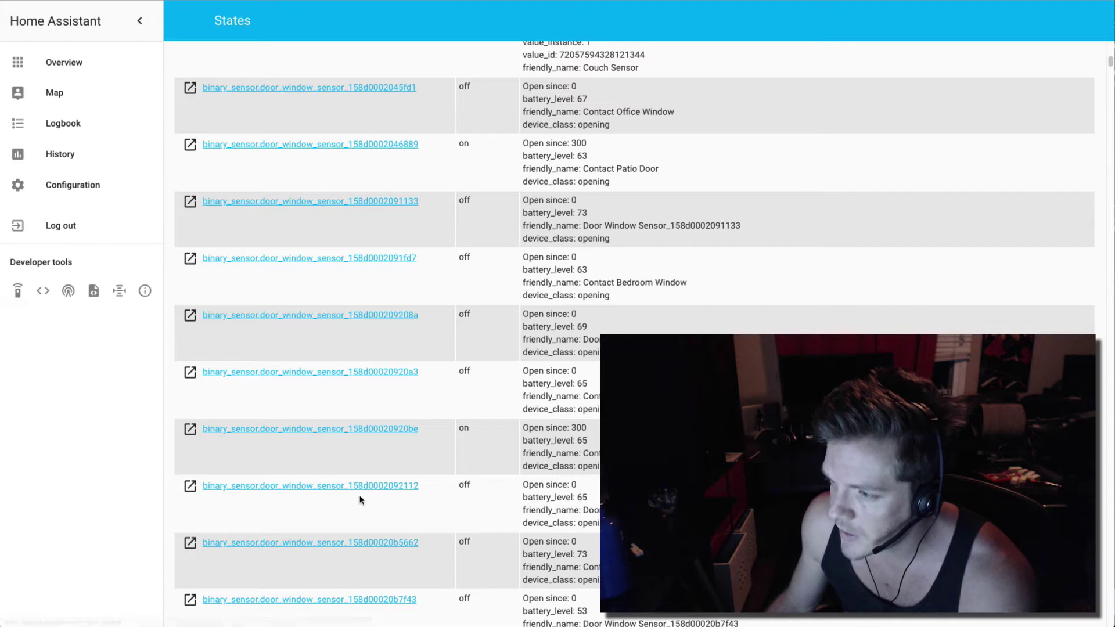
left_click_drag(426, 490, 339, 488)
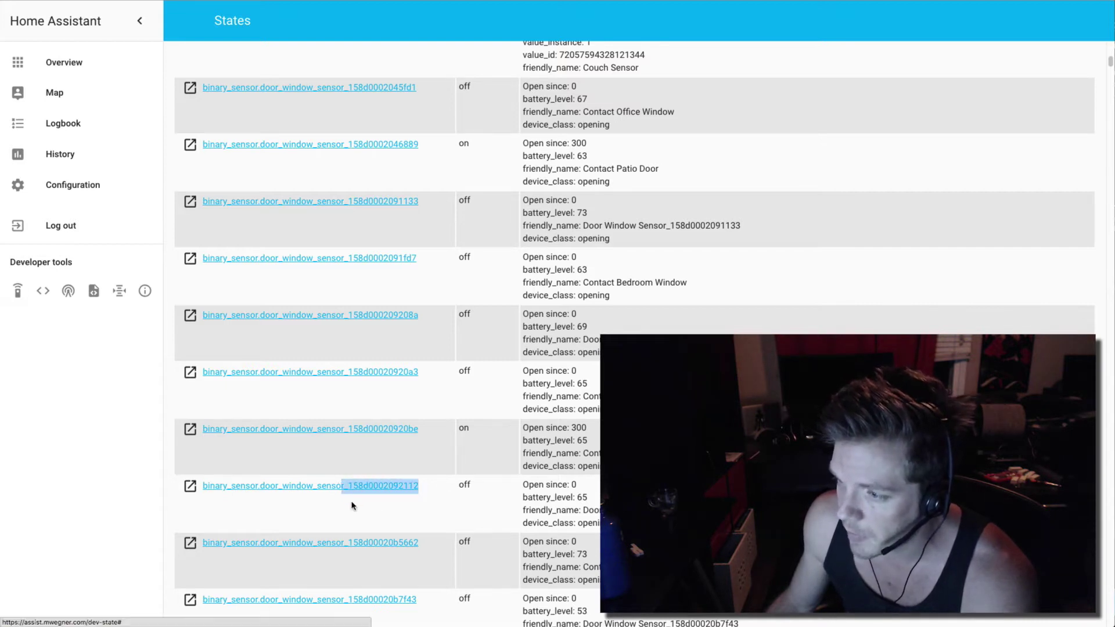
left_click(426, 497)
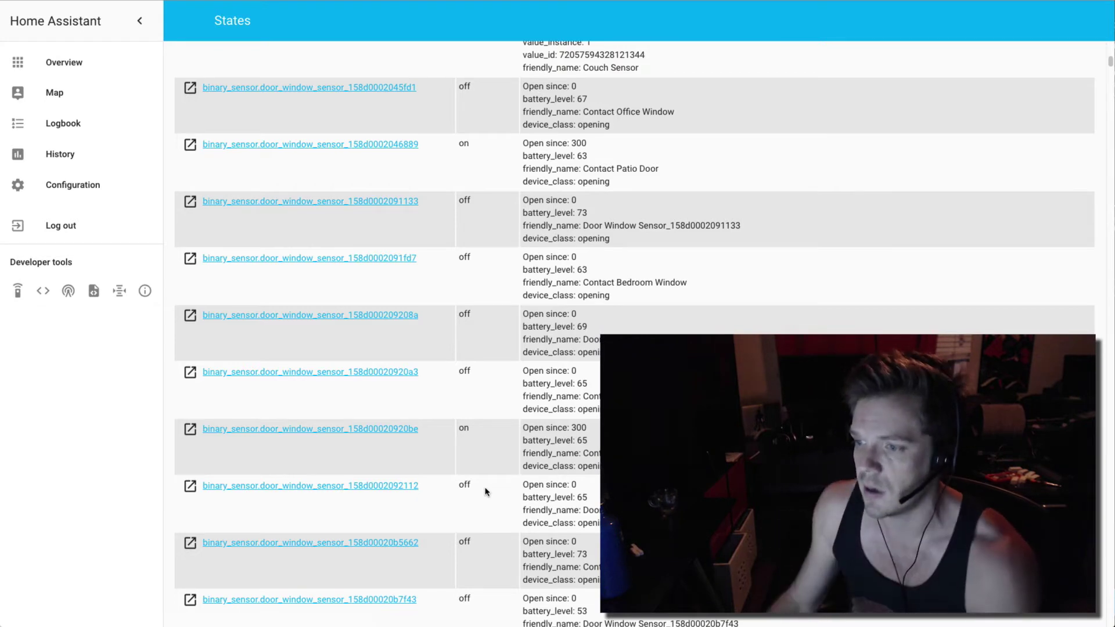
left_click(192, 491)
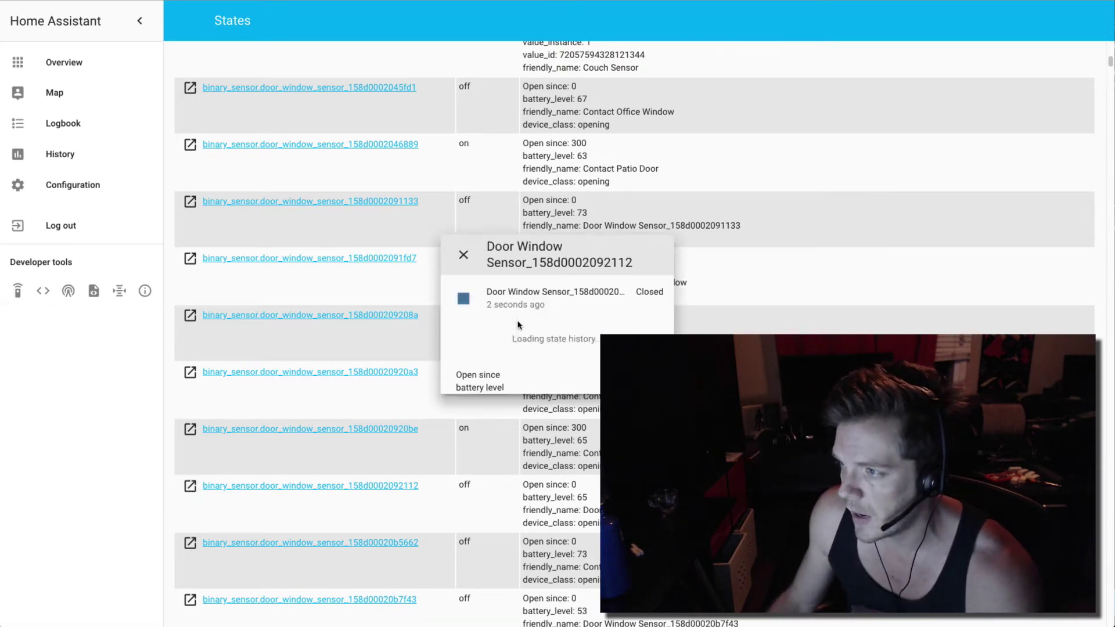
left_click(650, 257)
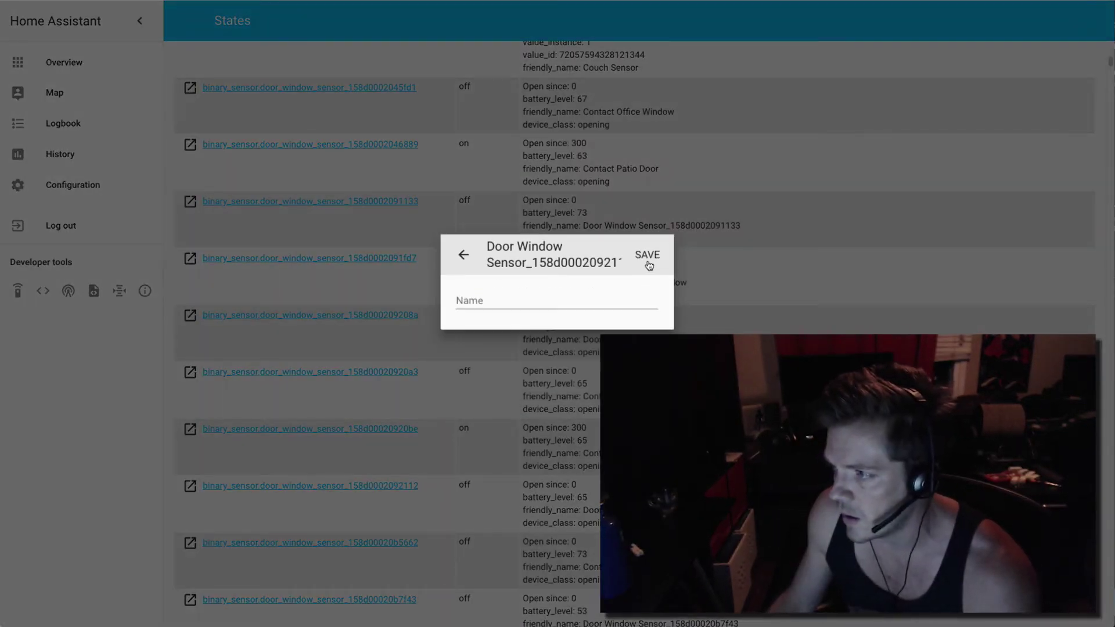
left_click(528, 299)
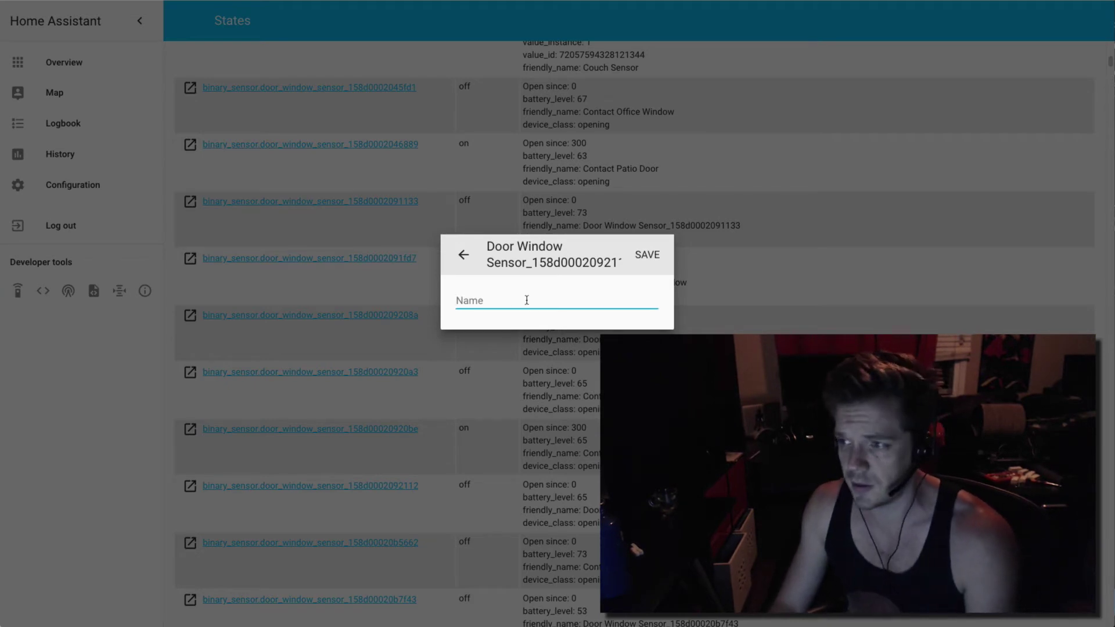
type("Whatever Sensor")
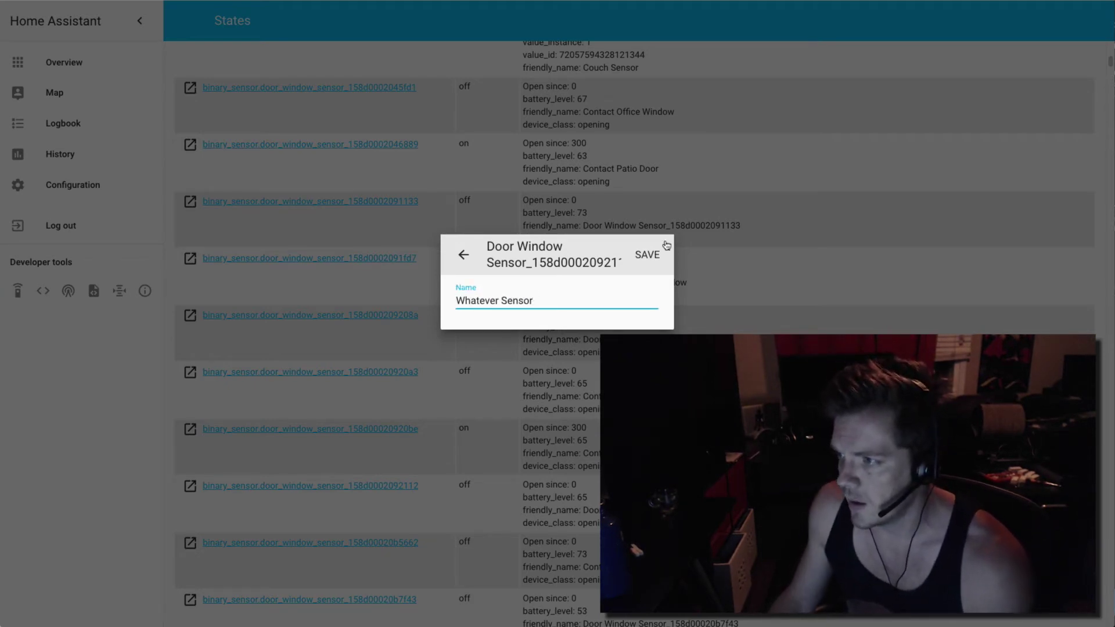
left_click(649, 254)
left_click(463, 256)
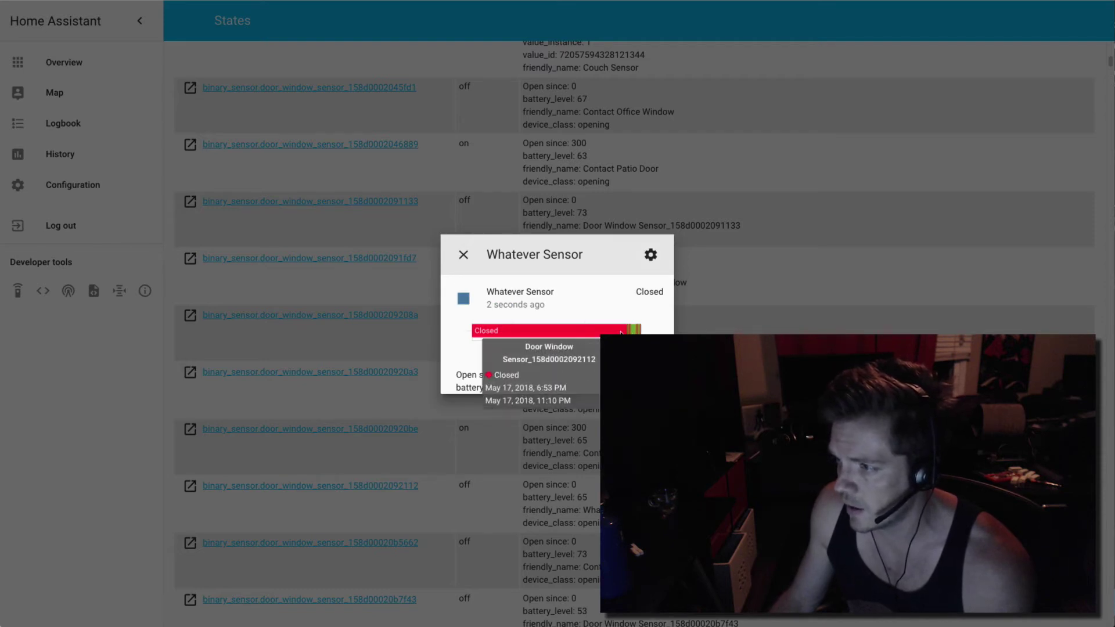
left_click(464, 255)
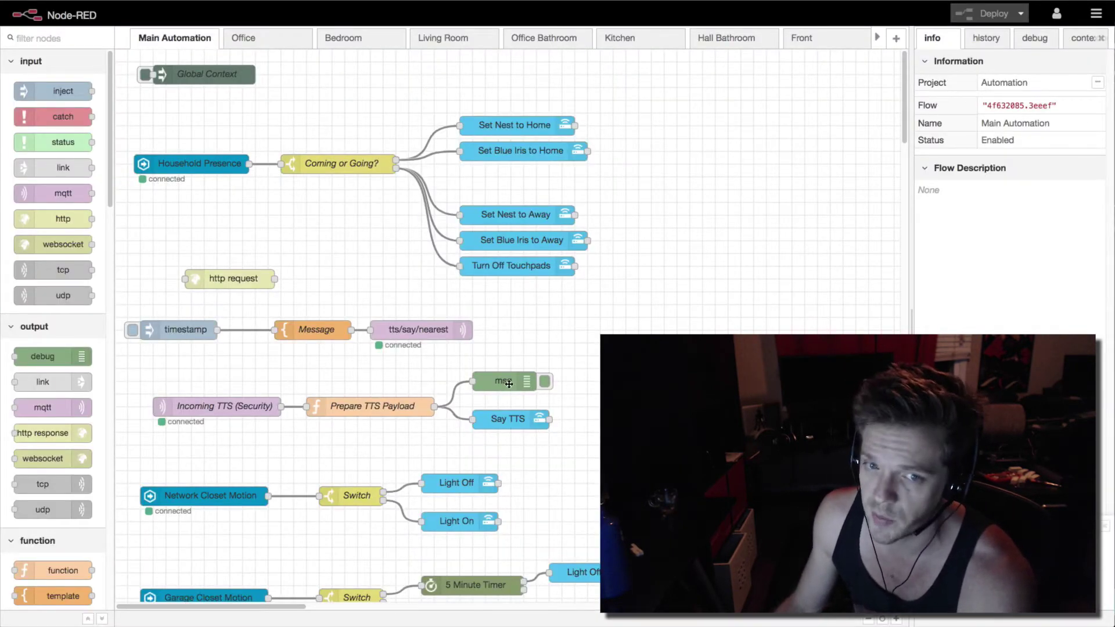
Step: Add an events: state node between the Patio Door and Garage/Laundry flows, with sensor.couch_occupied as its entity ID
scroll(508, 383, "down", 20)
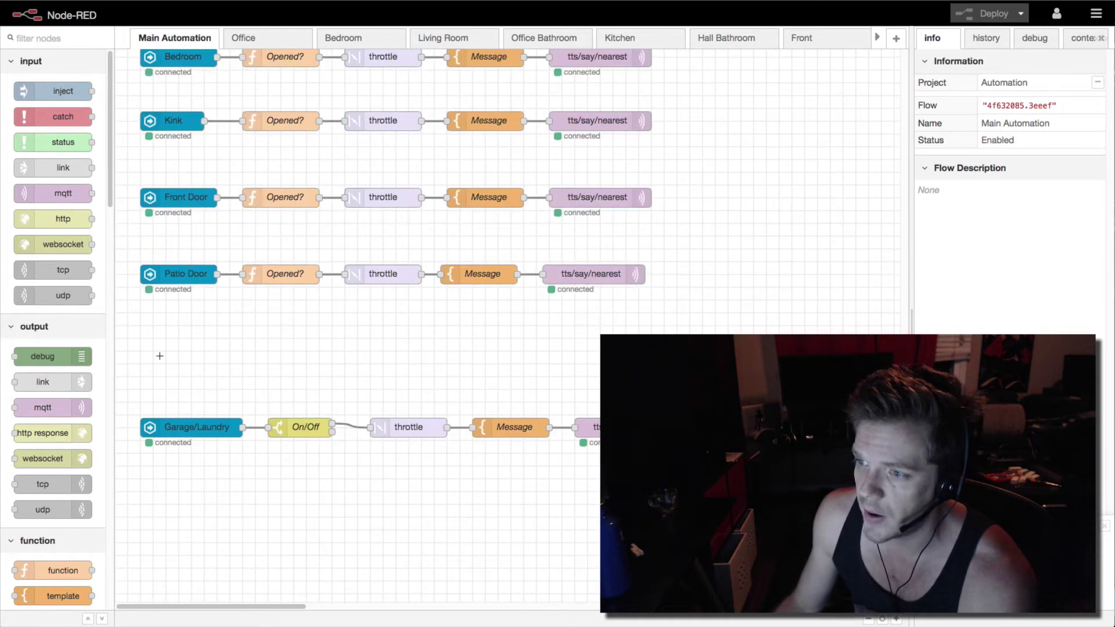
scroll(519, 233, "up", 3)
scroll(305, 356, "down", 1)
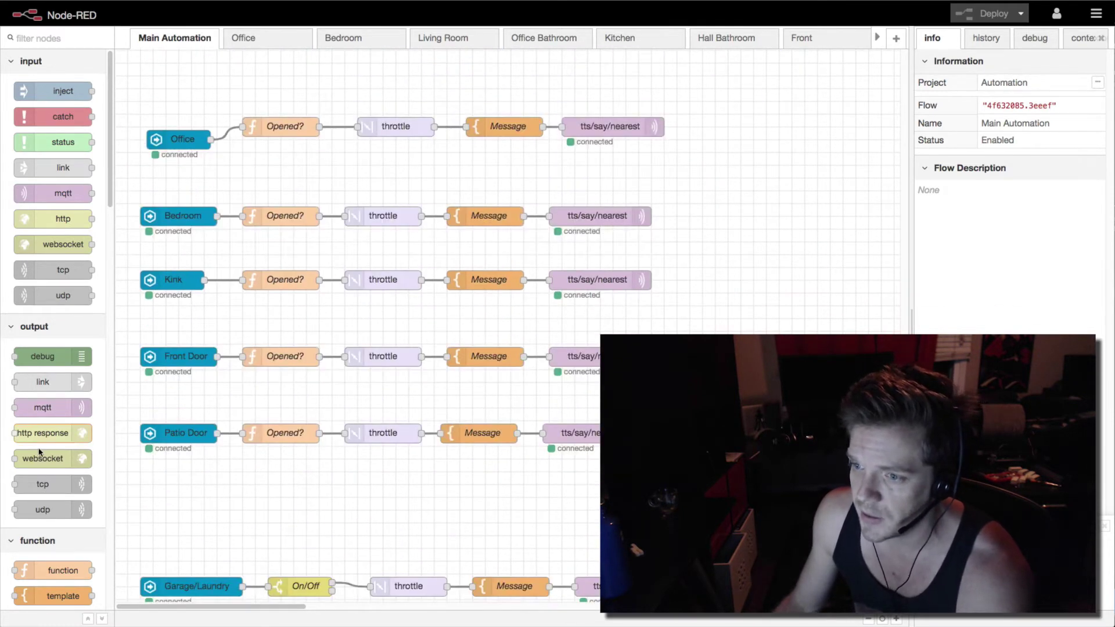
scroll(56, 443, "down", 10)
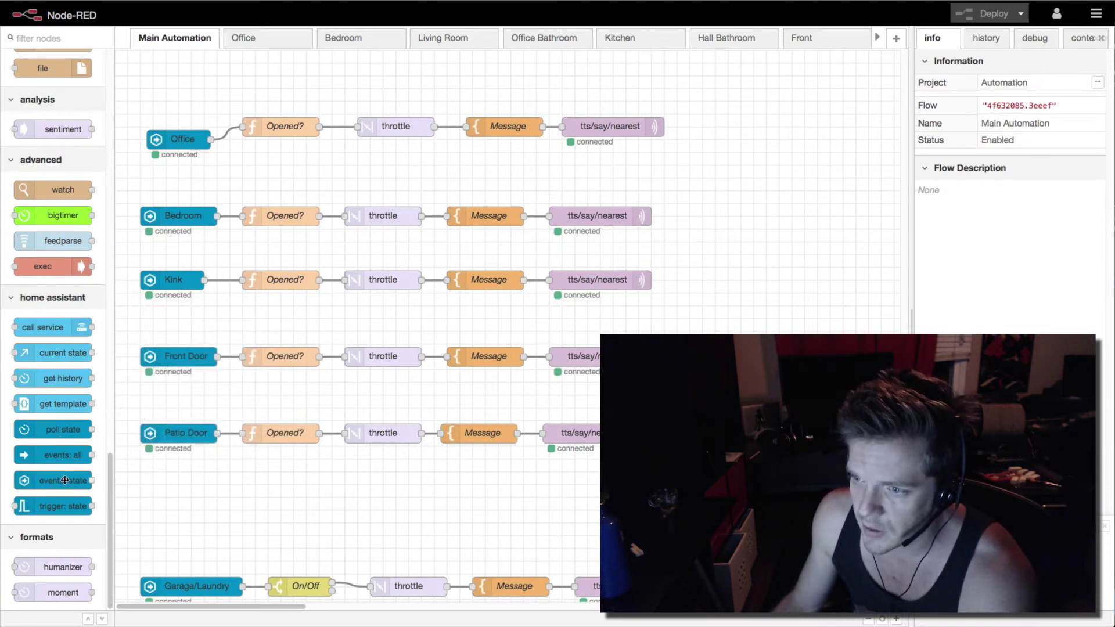
left_click_drag(65, 481, 204, 509)
double_click(204, 509)
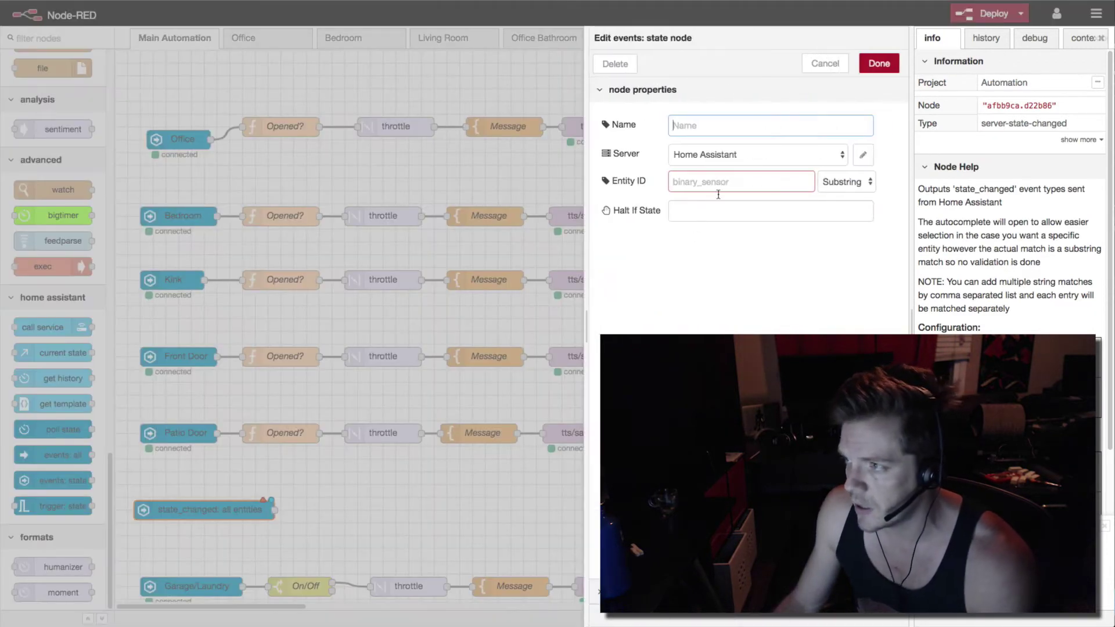
left_click(721, 181)
type("bina")
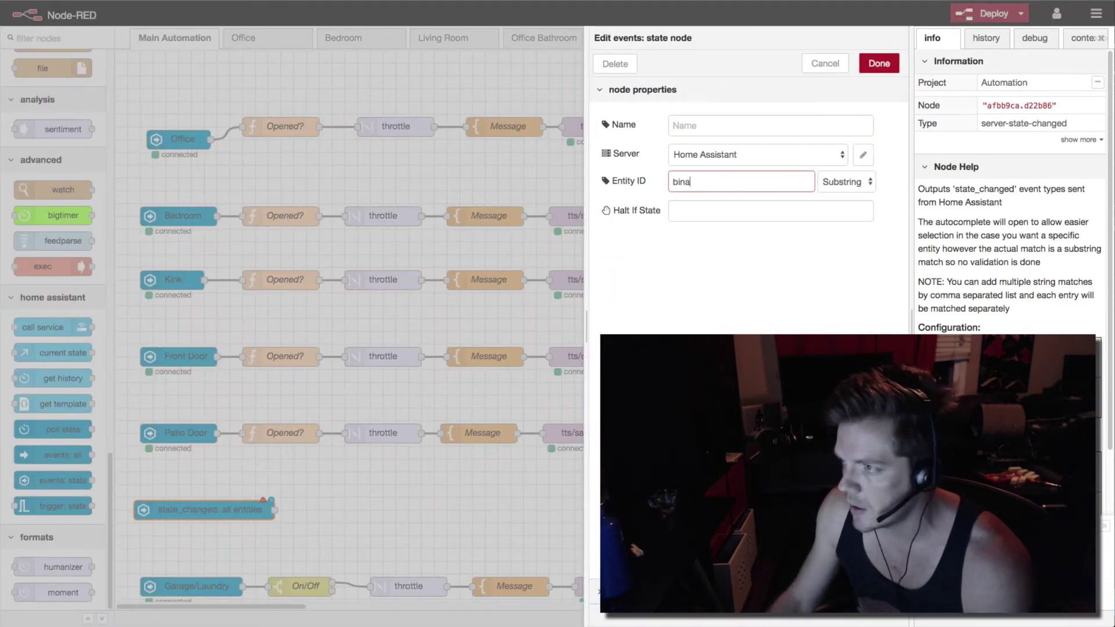
type("h")
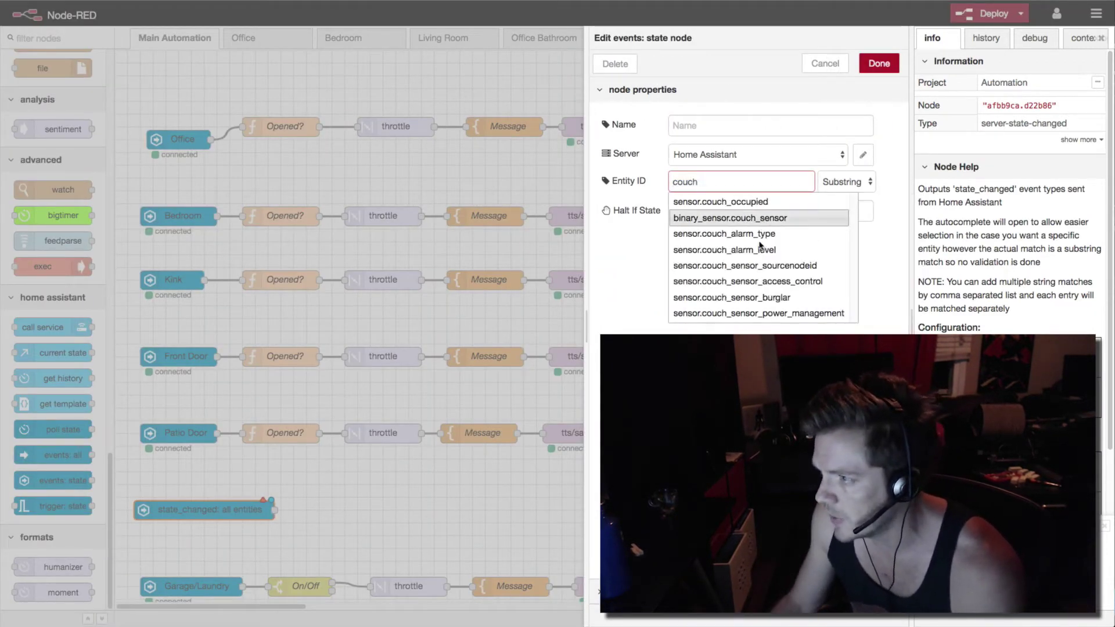
left_click(745, 202)
left_click(877, 63)
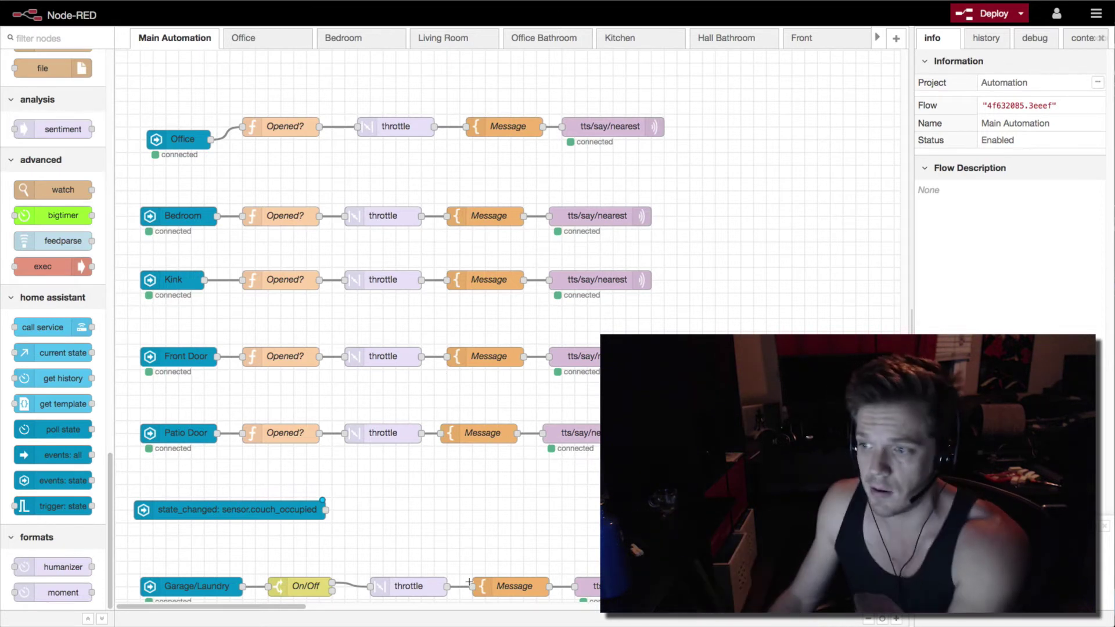
Step: Delete the sensor.couch_occupied state node from the Main Automation flow
left_click(263, 512)
key("Delete")
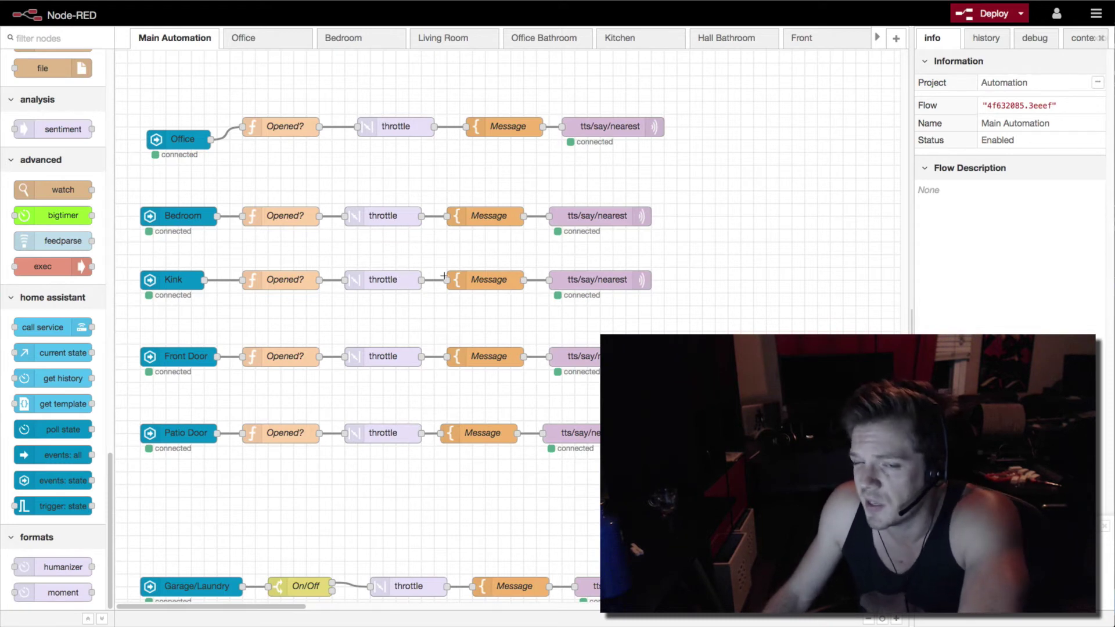
Step: Look over the Main Automation trigger flows, and open the Living Room flow at its Couch Sensor section
scroll(535, 298, "up", 10)
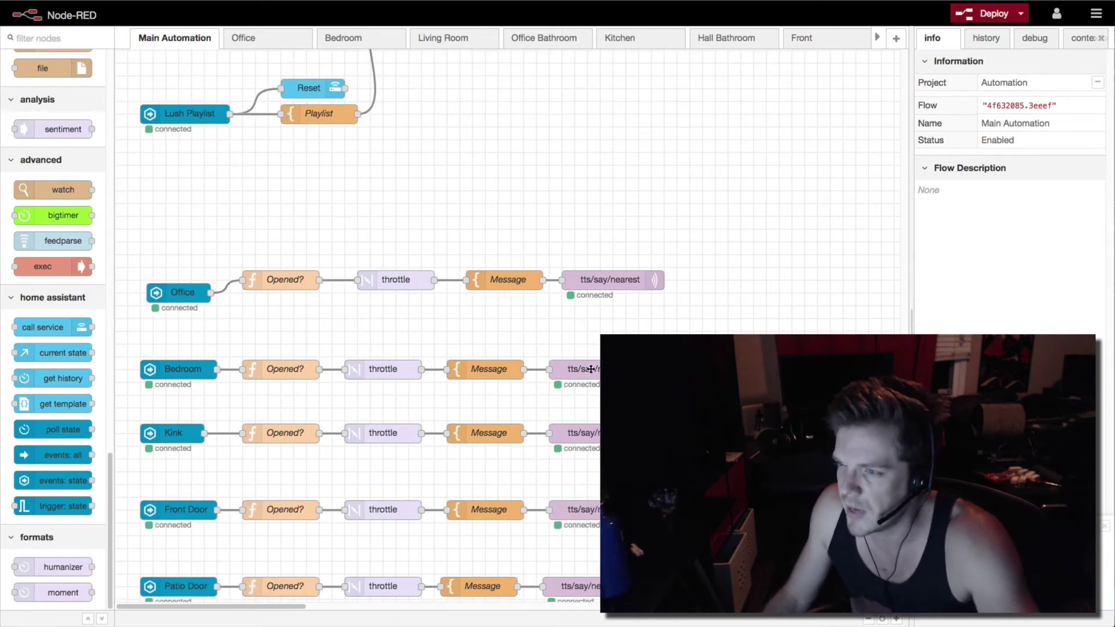
scroll(593, 377, "up", 8)
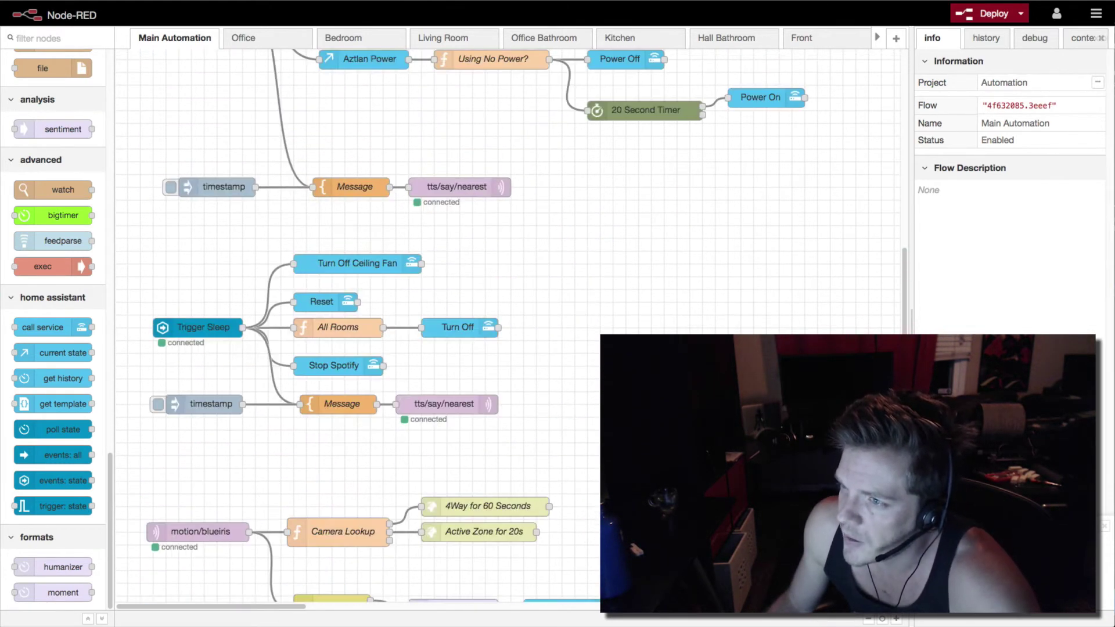
scroll(505, 326, "up", 10)
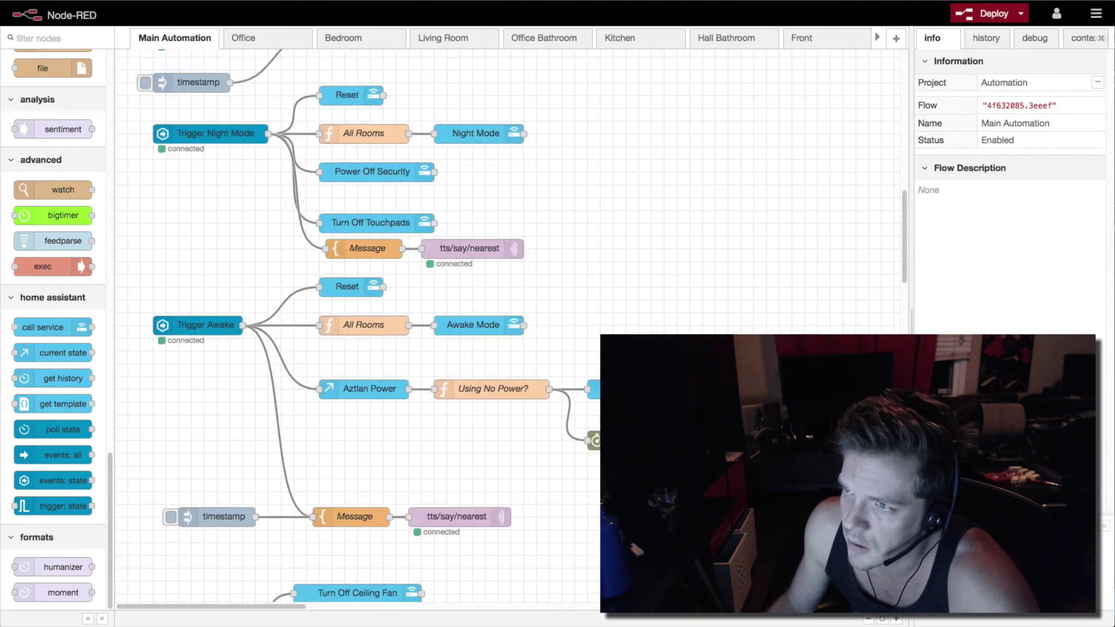
left_click(430, 39)
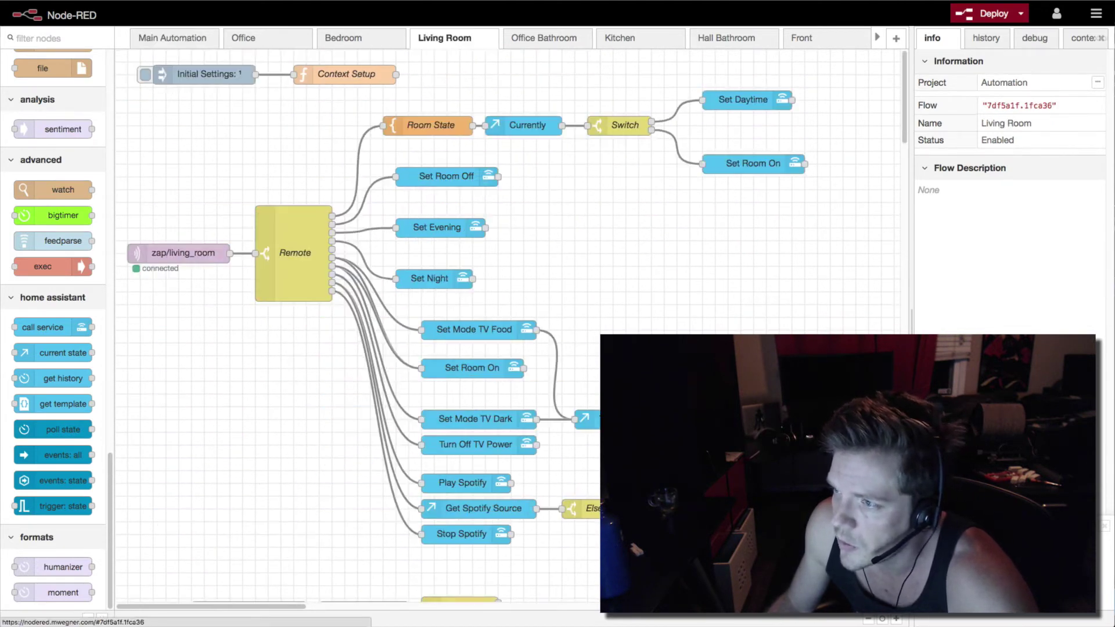
scroll(624, 308, "up", 5)
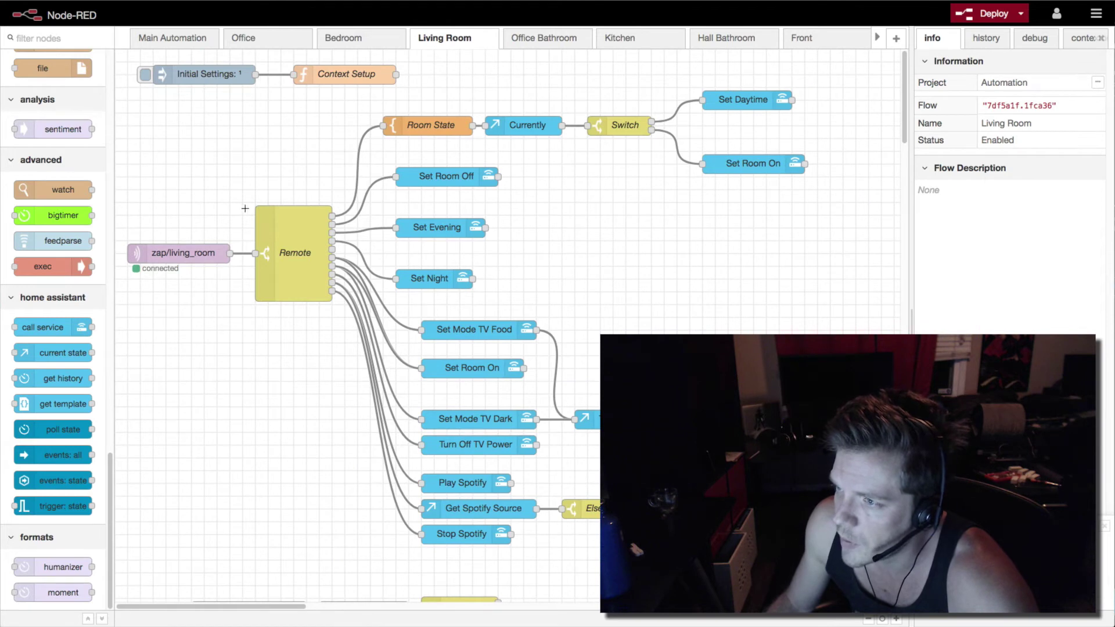
scroll(467, 372, "down", 15)
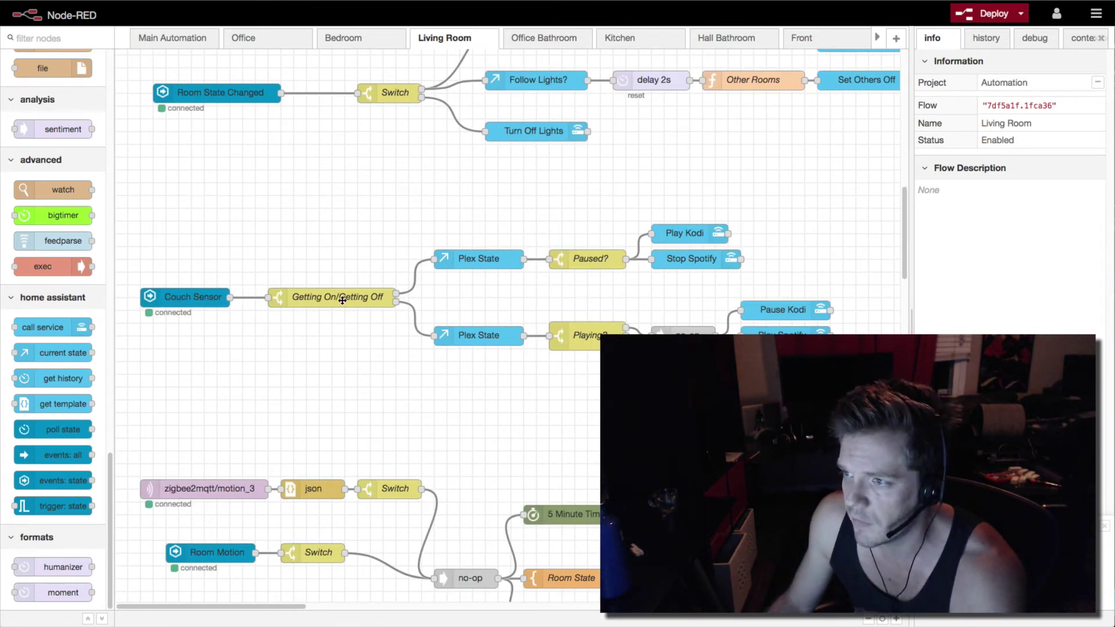
Step: Examine the Couch Sensor's getting-on branch, from Plex State and Paused? to Play Kodi and Stop Spotify
left_click(483, 254)
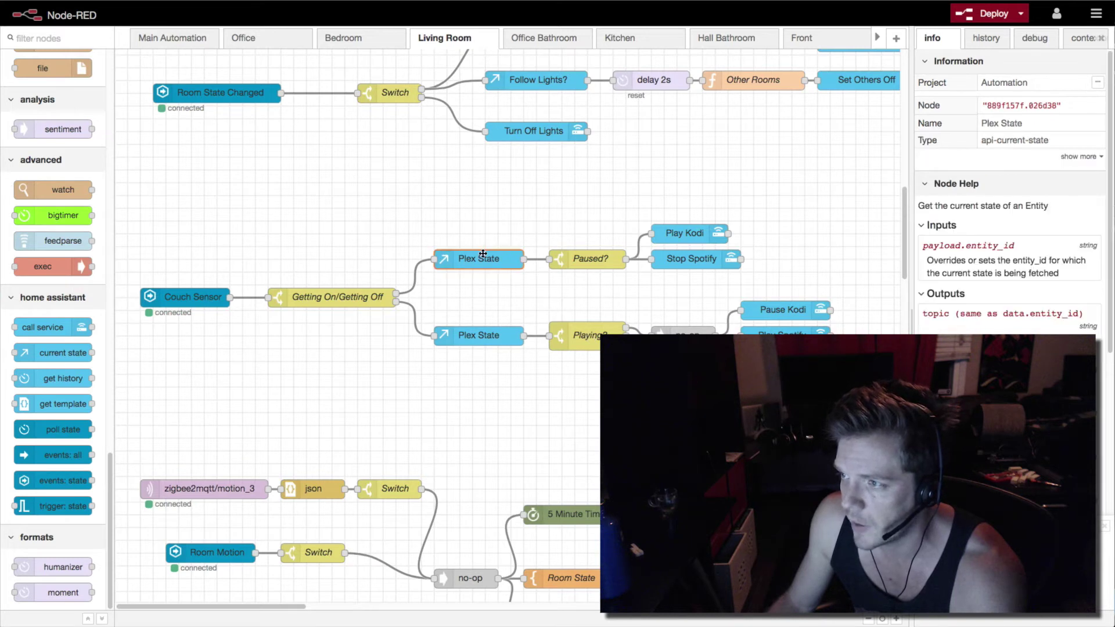
left_click(611, 264)
left_click(689, 234)
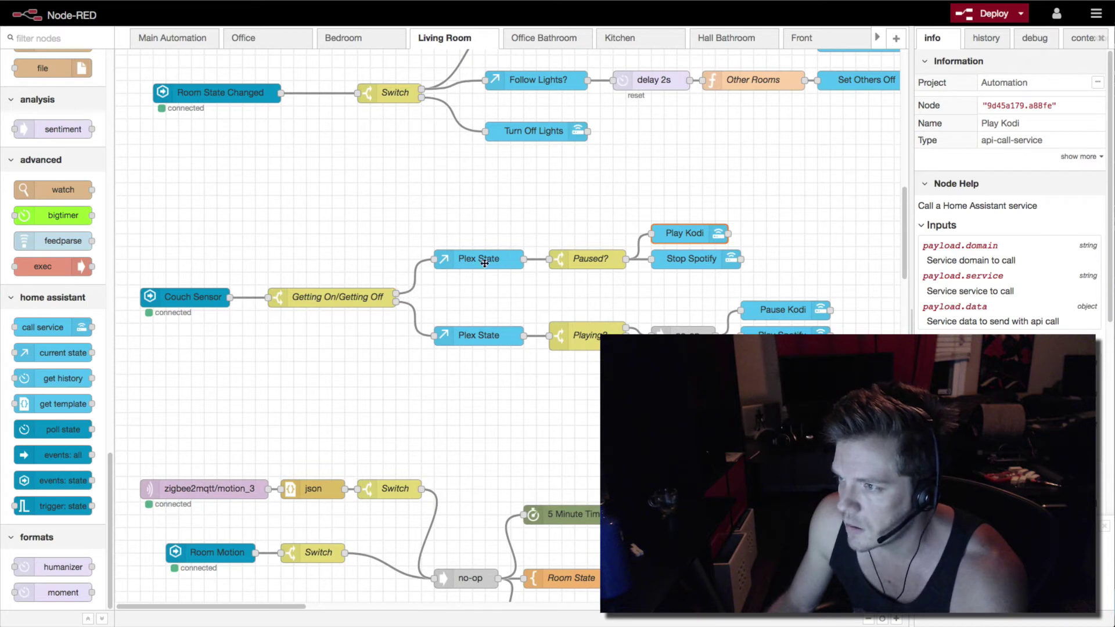
left_click(631, 224)
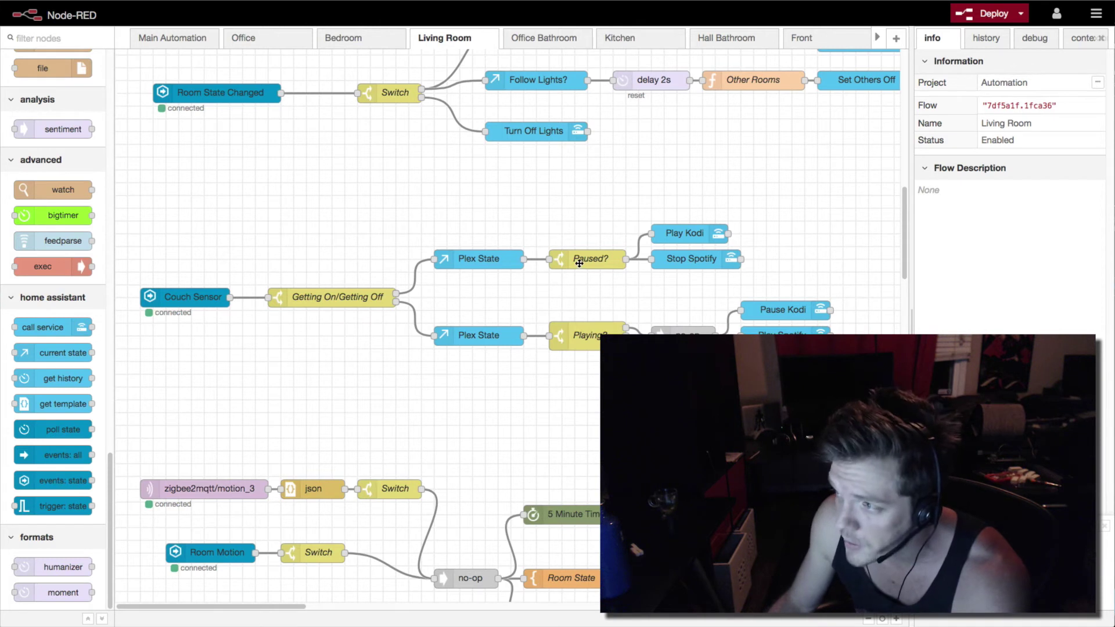
left_click(579, 263)
left_click(689, 240)
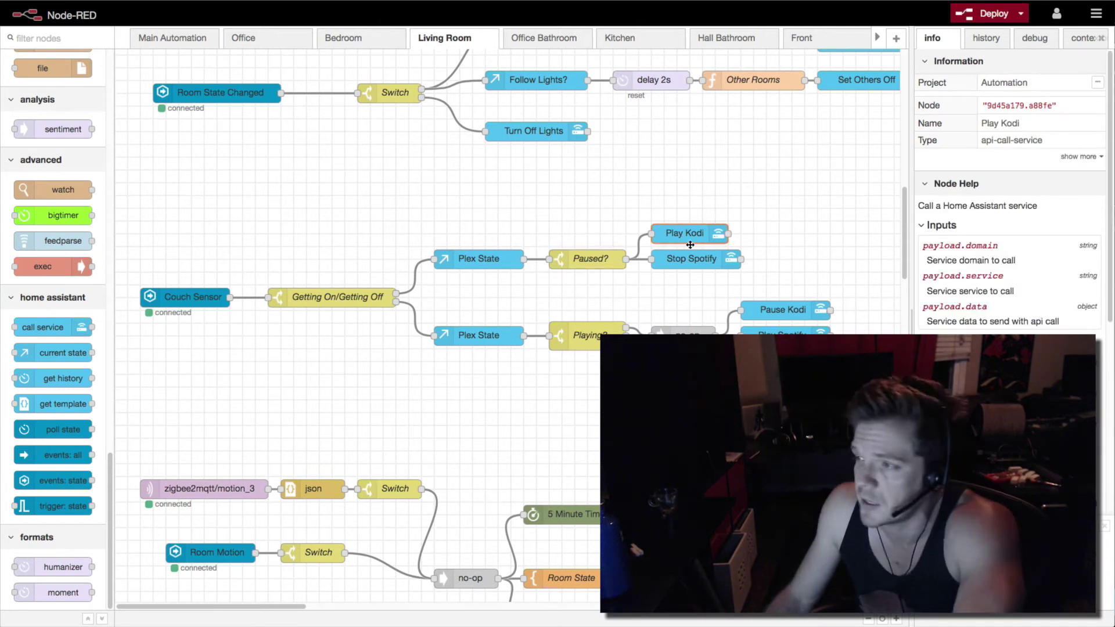
left_click(690, 258)
left_click(692, 283)
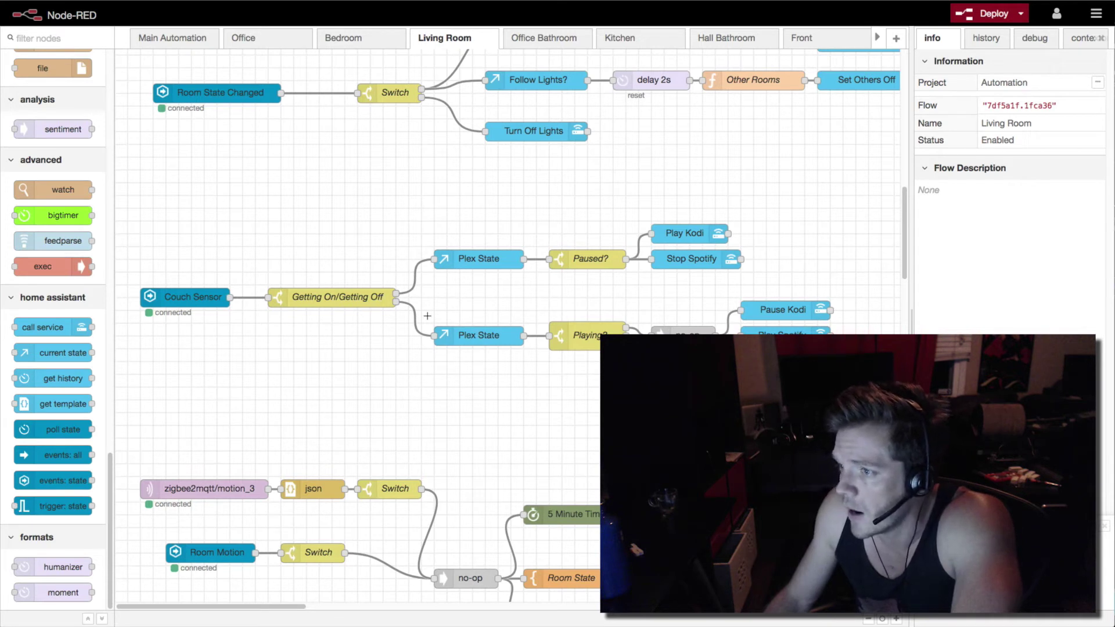
Step: Examine the Couch Sensor's getting-off branch, from Plex State and Playing? towards Pause Kodi
left_click(504, 338)
left_click(584, 337)
left_click(823, 290)
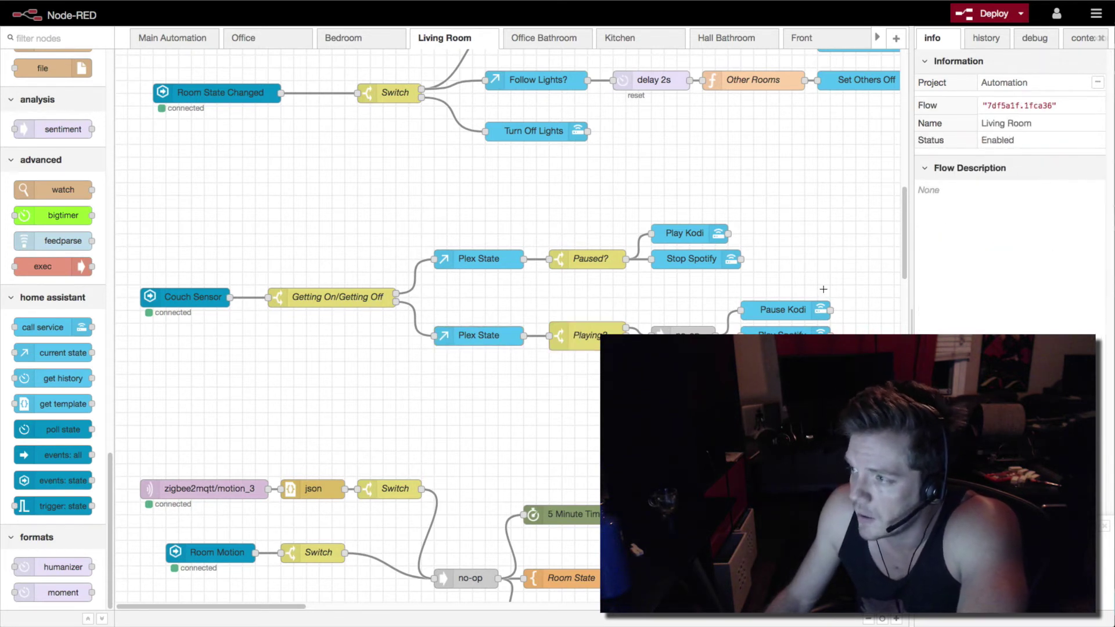
Step: Inspect the Pause Kodi and Play Spotify service nodes that end the Couch Sensor's getting-off branch
left_click(796, 309)
left_click(784, 334)
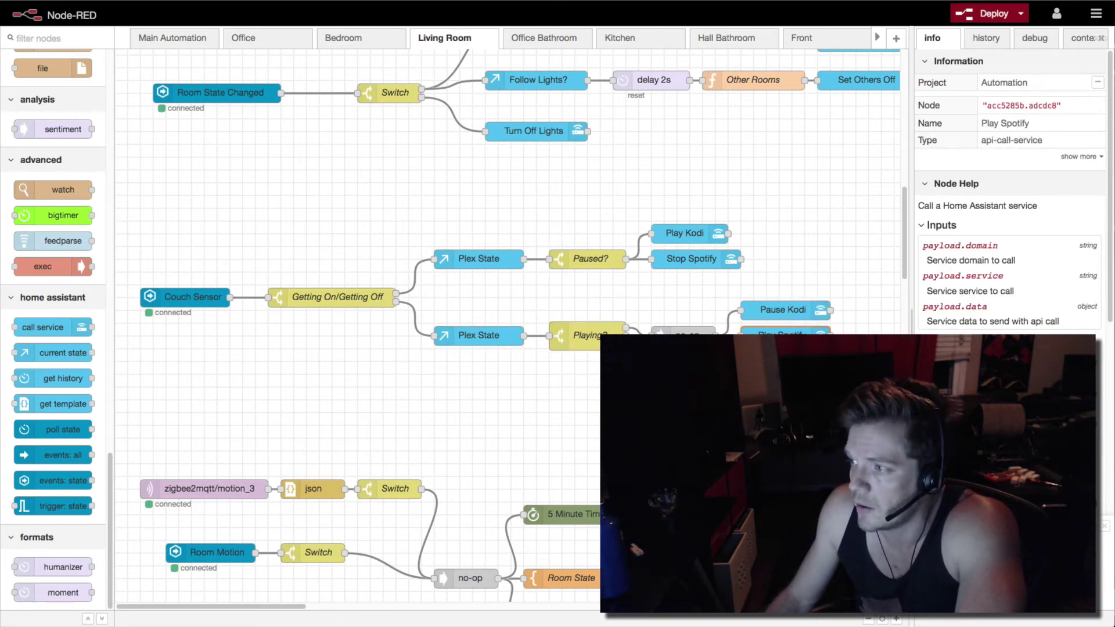
left_click(784, 360)
left_click(341, 72)
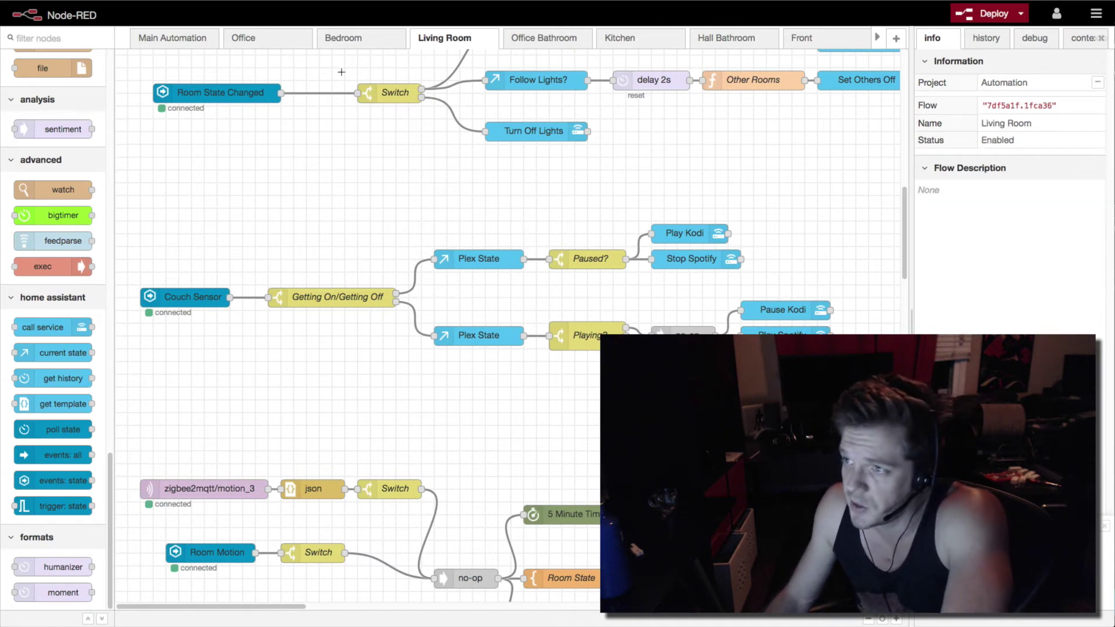
Step: Switch to Home Assistant, open the Overview, and examine the Touchpads group below the sensor badges
key("ctrl+Tab")
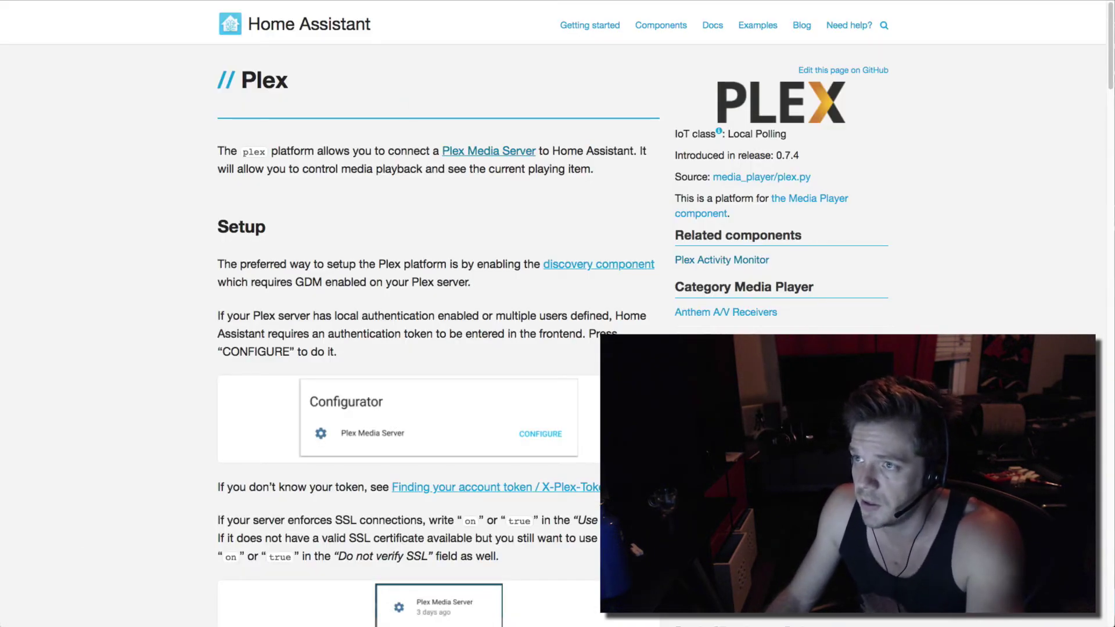
key("ctrl+Tab")
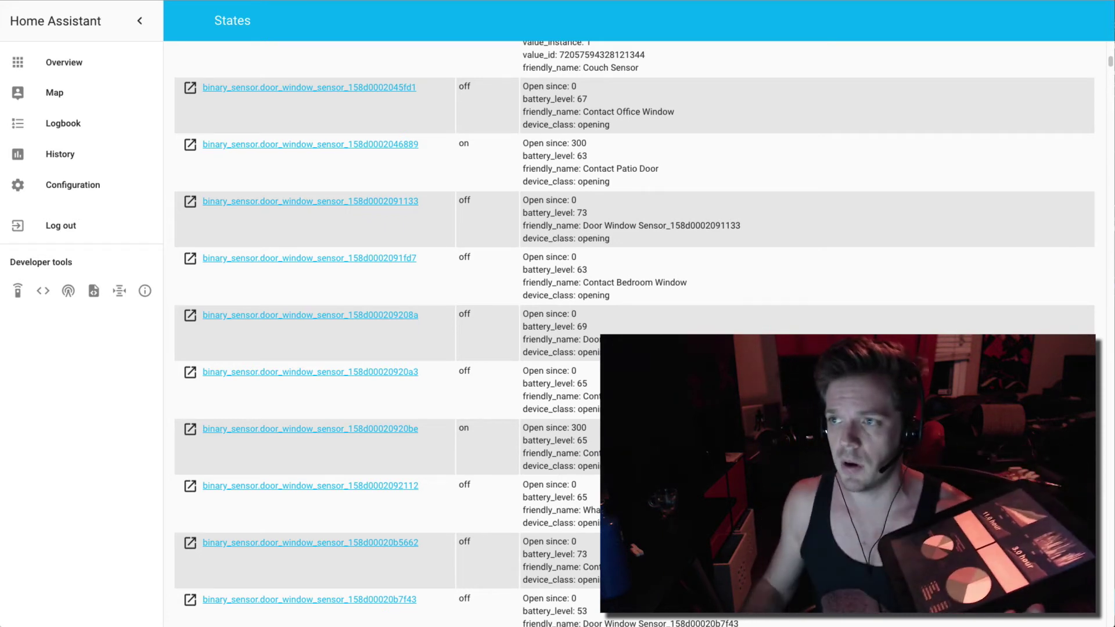
left_click(44, 61)
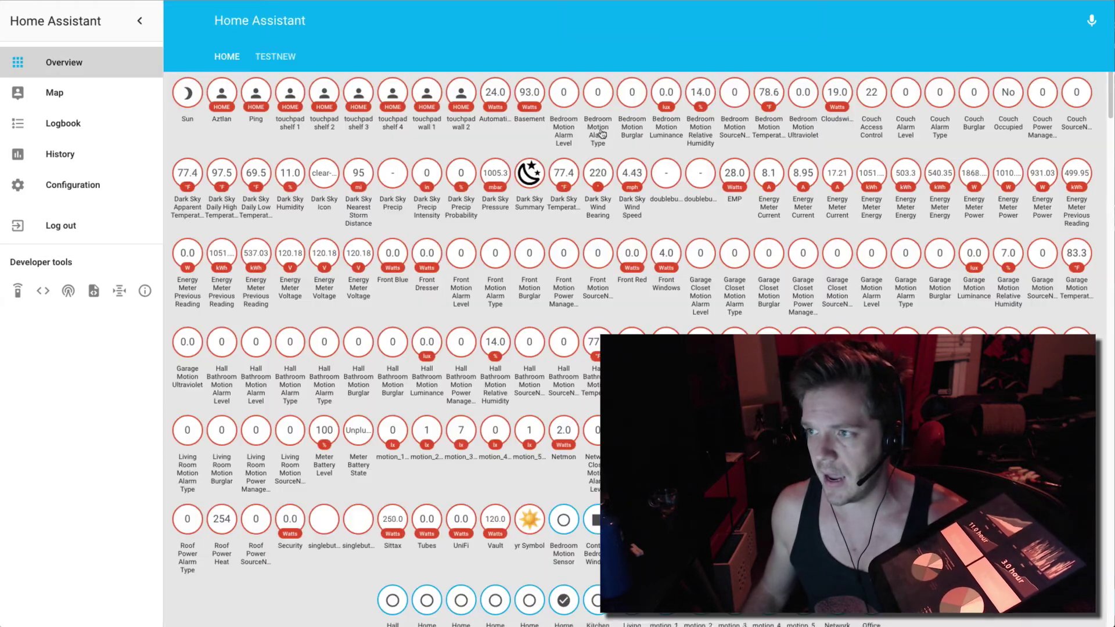
scroll(897, 276, "down", 8)
scroll(898, 275, "down", 1)
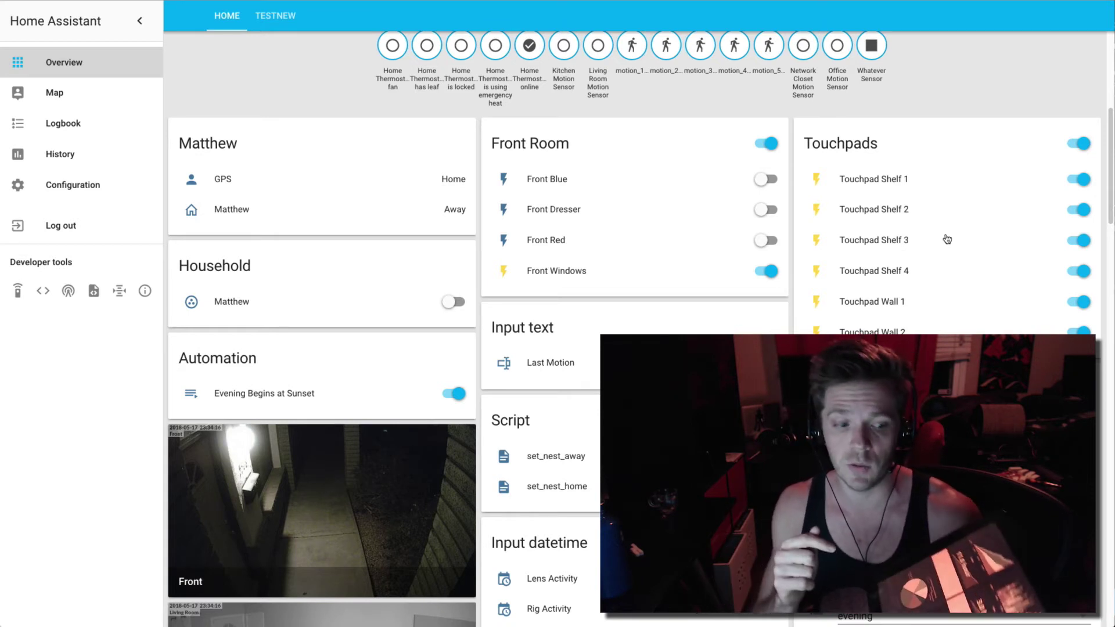
left_click(1084, 179)
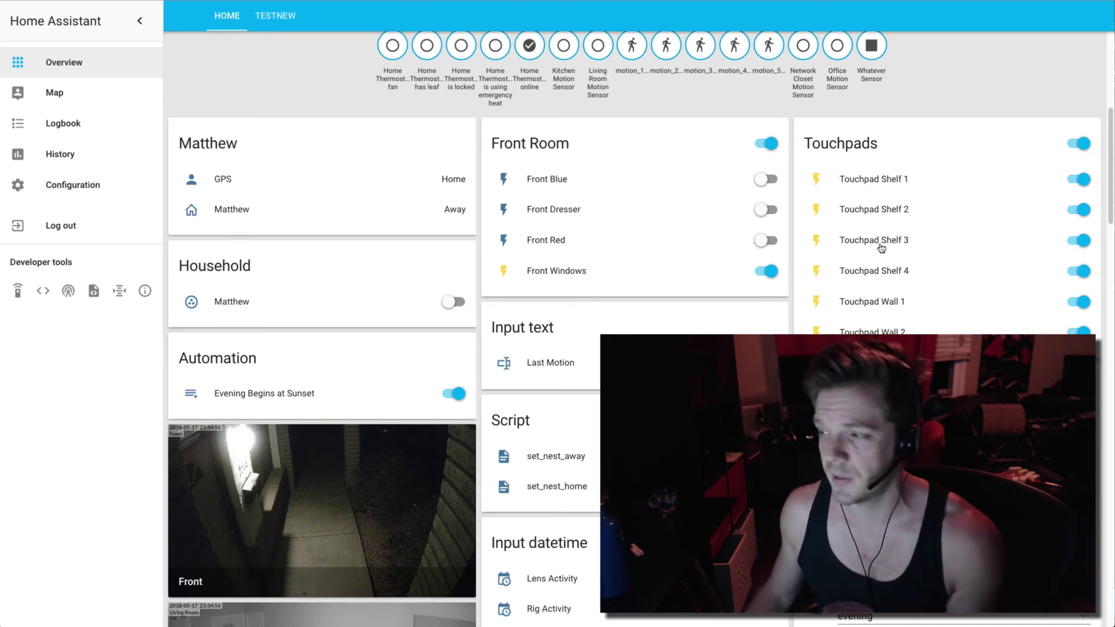
Step: Look through the Overview cards, from input selects, cameras and input booleans to switches, media players, lights and the Spotify player
scroll(915, 279, "down", 4)
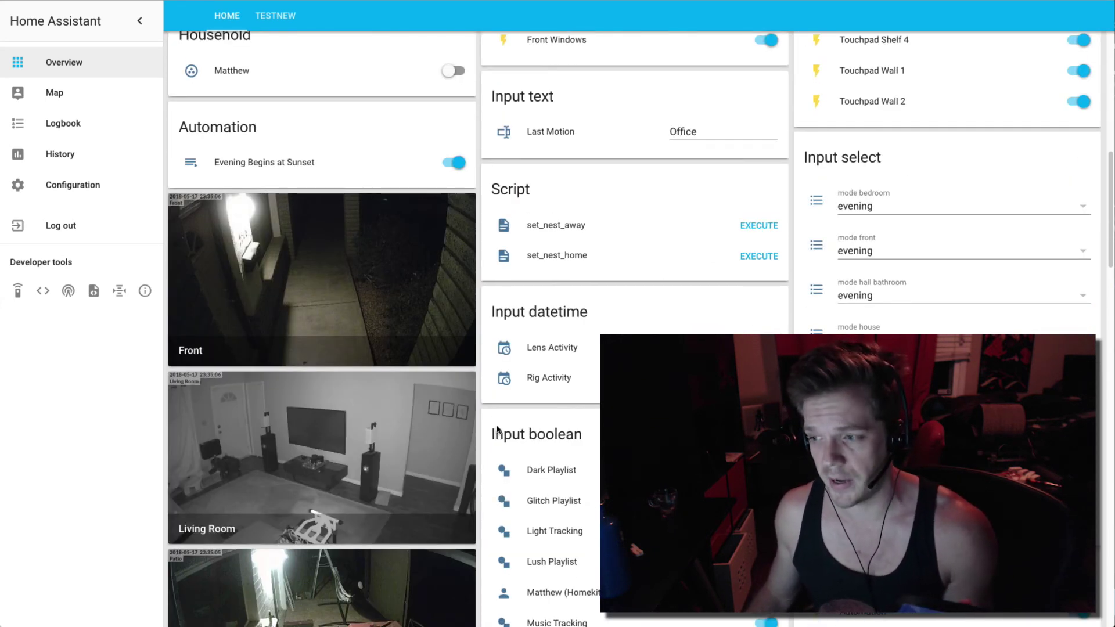
scroll(531, 465, "down", 3)
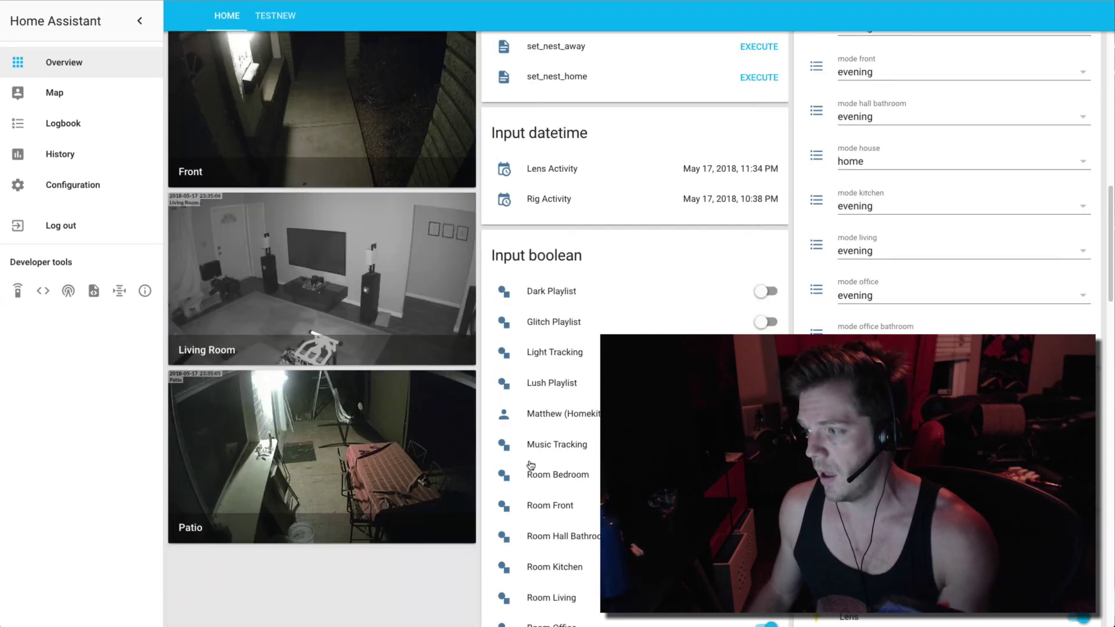
scroll(530, 465, "down", 1)
scroll(530, 464, "down", 4)
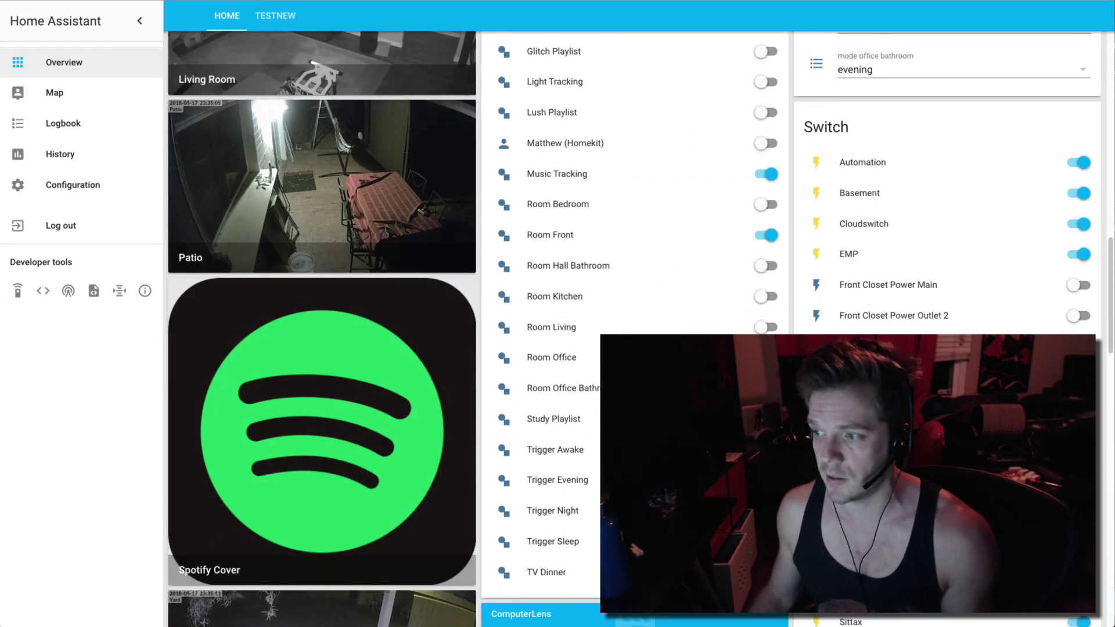
scroll(531, 464, "down", 13)
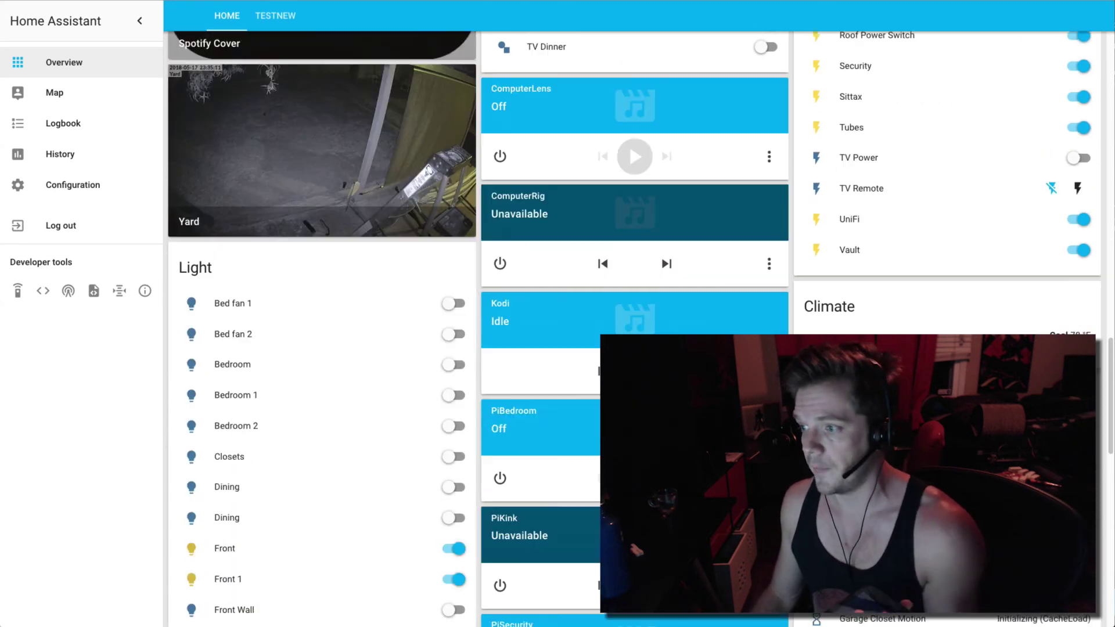
scroll(530, 464, "down", 3)
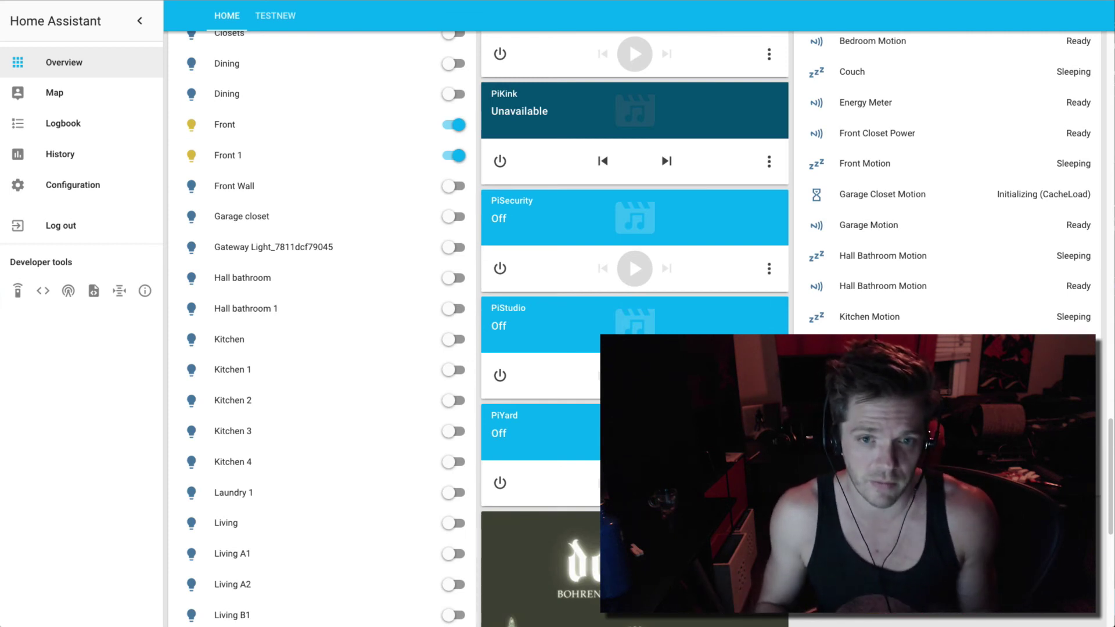
scroll(530, 325, "down", 8)
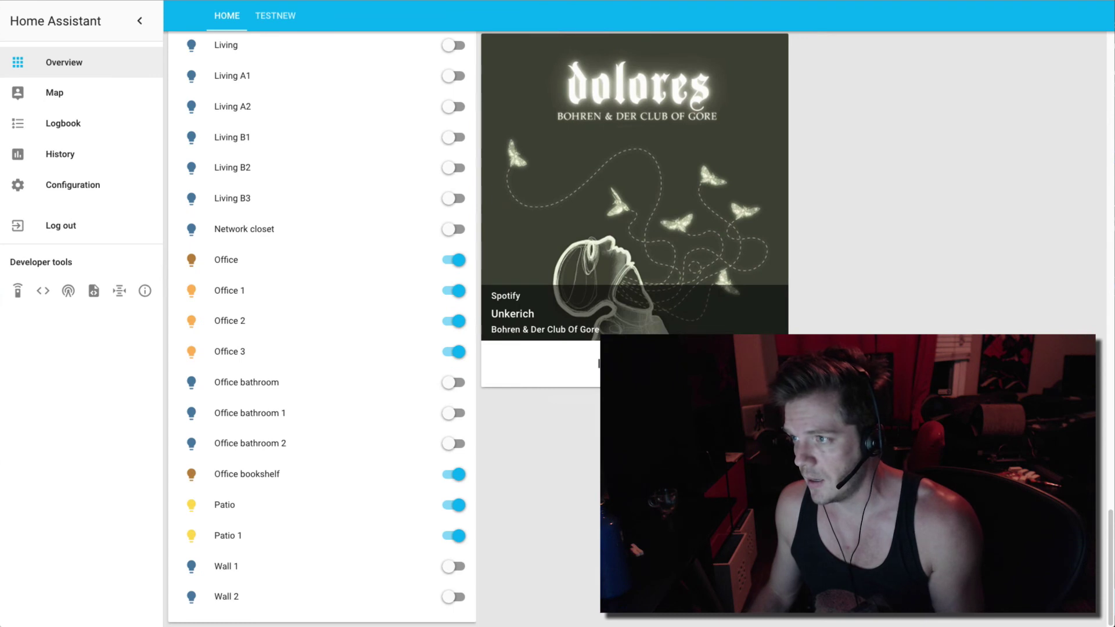
Step: Toggle playback from the Overview's media player card, and check the current track in the Spotify app before returning to Home Assistant
scroll(531, 326, "up", 1)
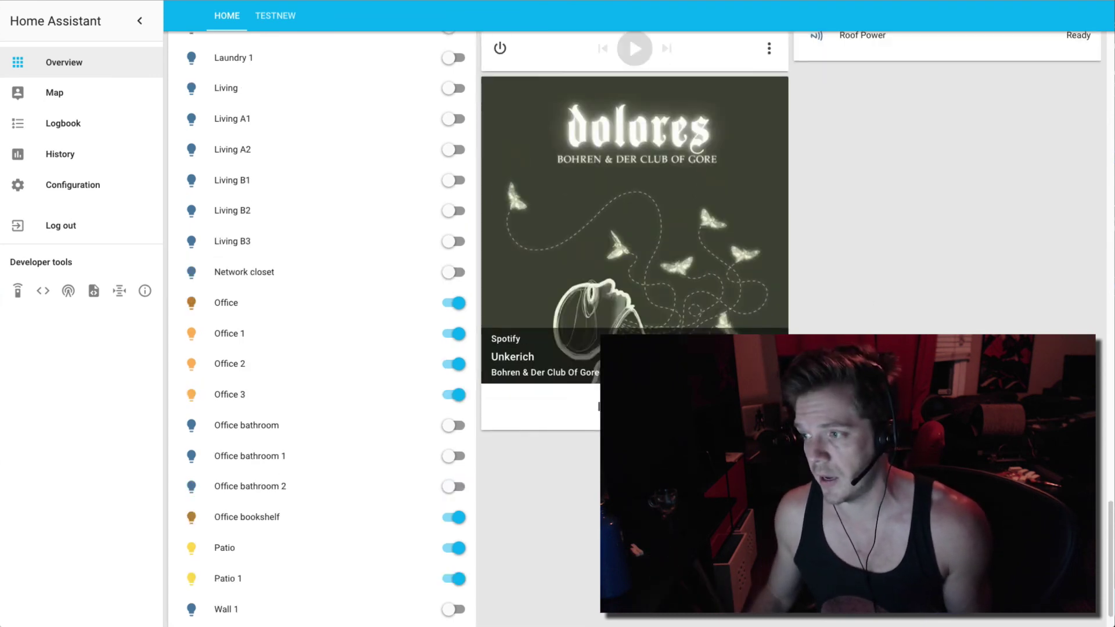
left_click(635, 48)
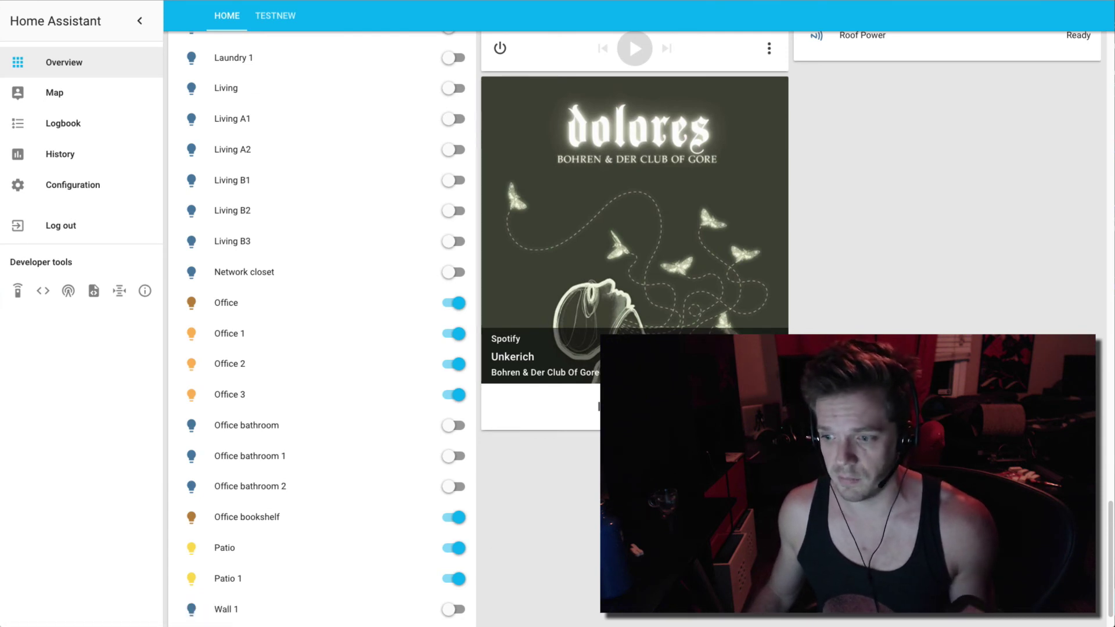
key("super+Tab")
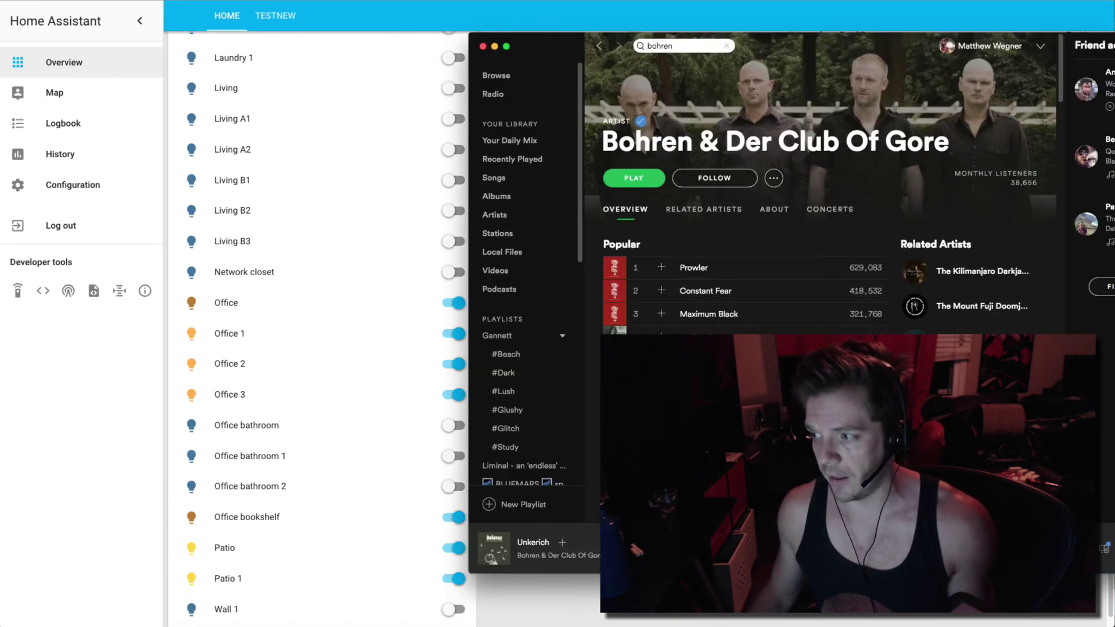
key("super+Tab")
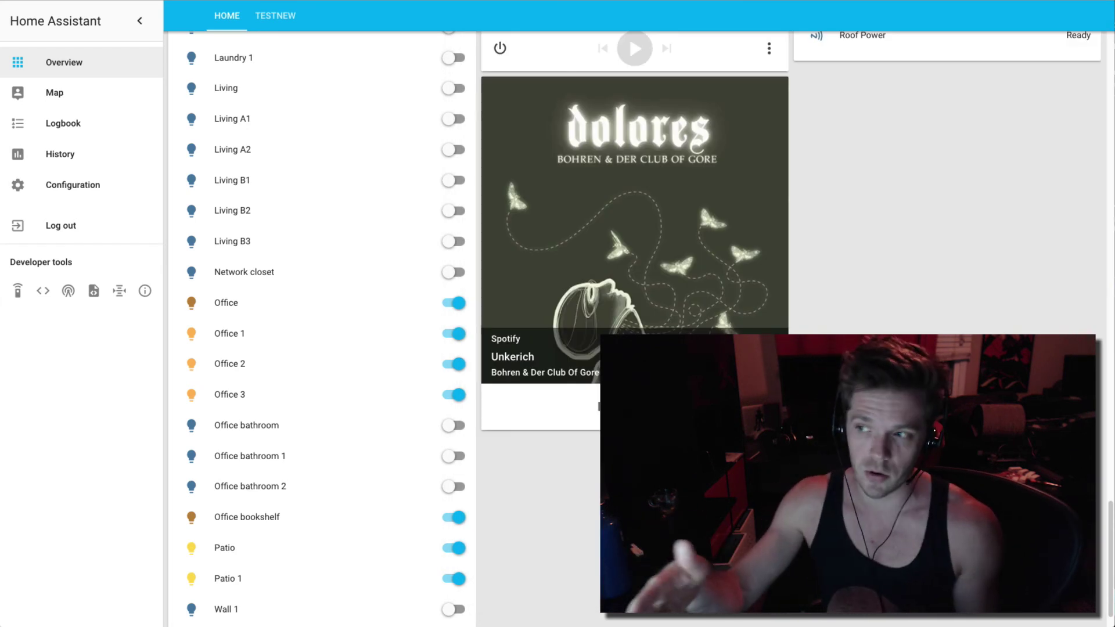
Step: Examine the Input boolean card's playlist, tracking and room entries, and return to the sensor badges of the Overview
scroll(462, 154, "up", 15)
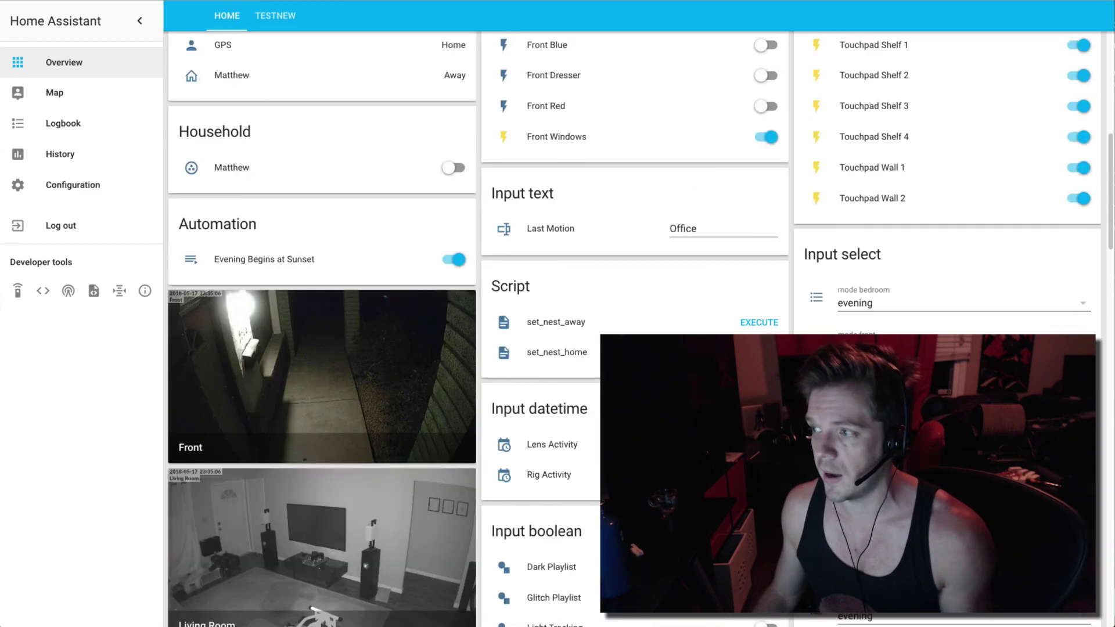
scroll(462, 154, "down", 2)
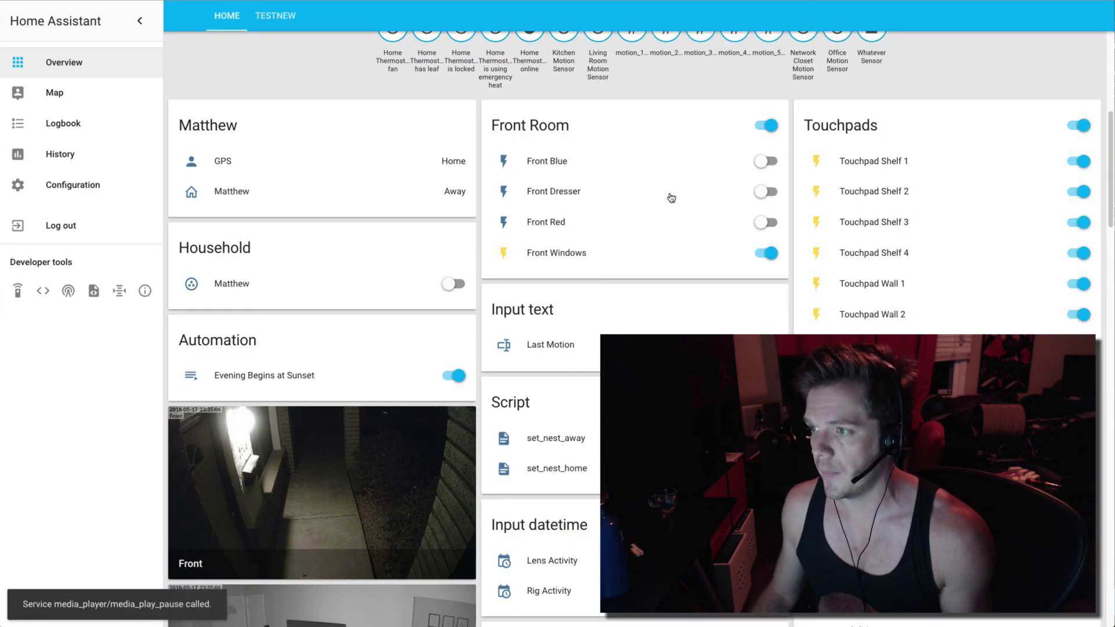
scroll(776, 217, "down", 9)
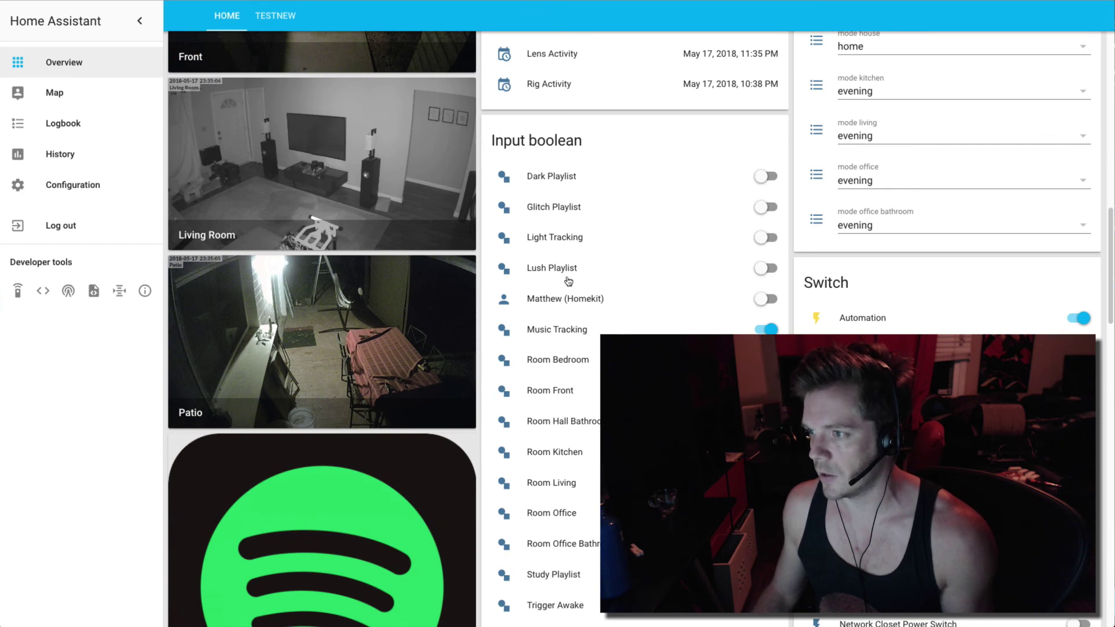
scroll(604, 288, "down", 1)
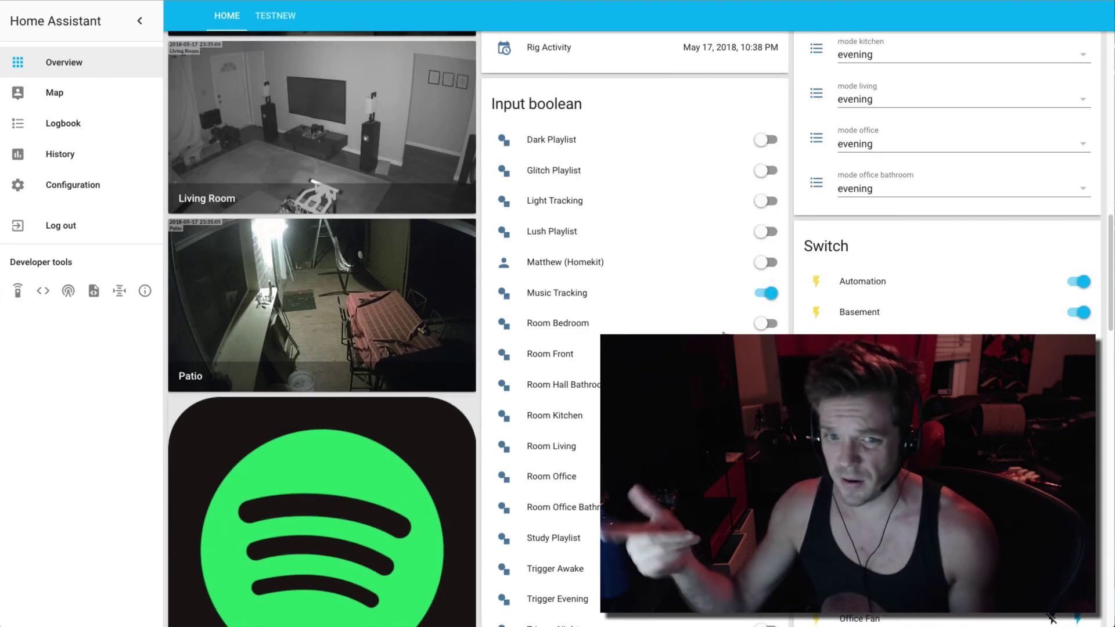
scroll(723, 333, "up", 10)
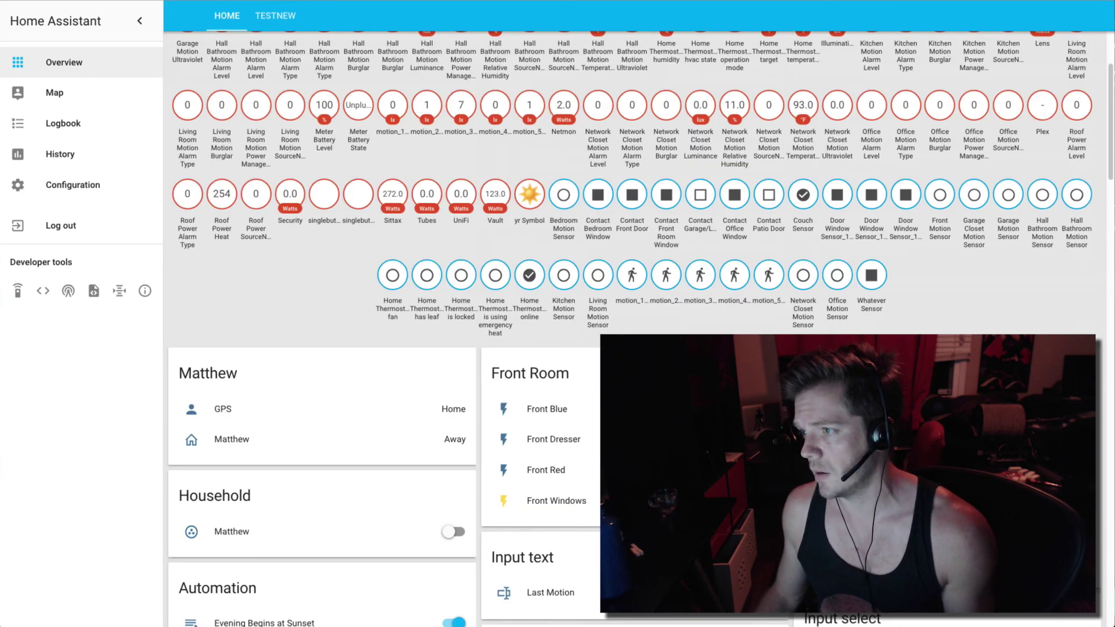
scroll(367, 8, "up", 6)
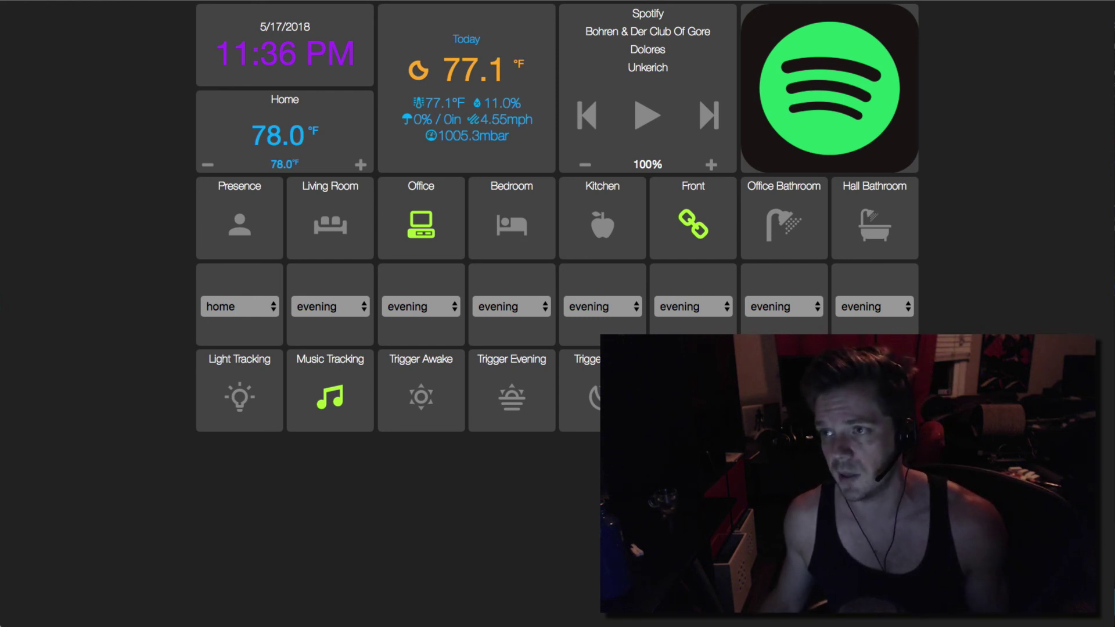
Step: Switch from the dark touchpad dashboard to the Home Assistant Overview, and compare its room mode selects and input booleans
key("alt+Tab")
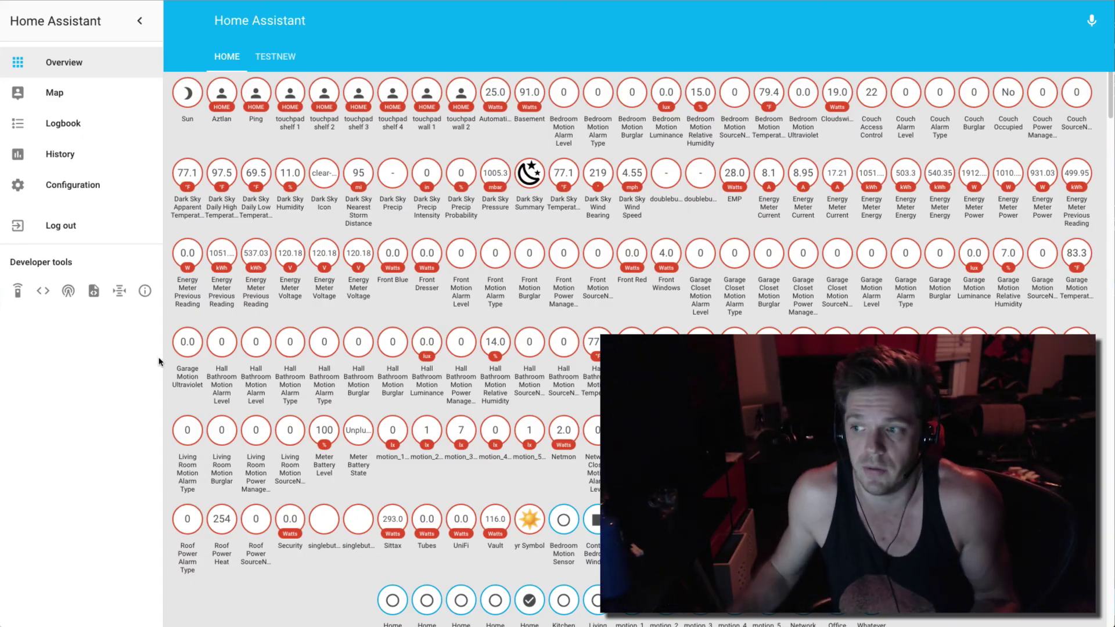
scroll(321, 507, "down", 10)
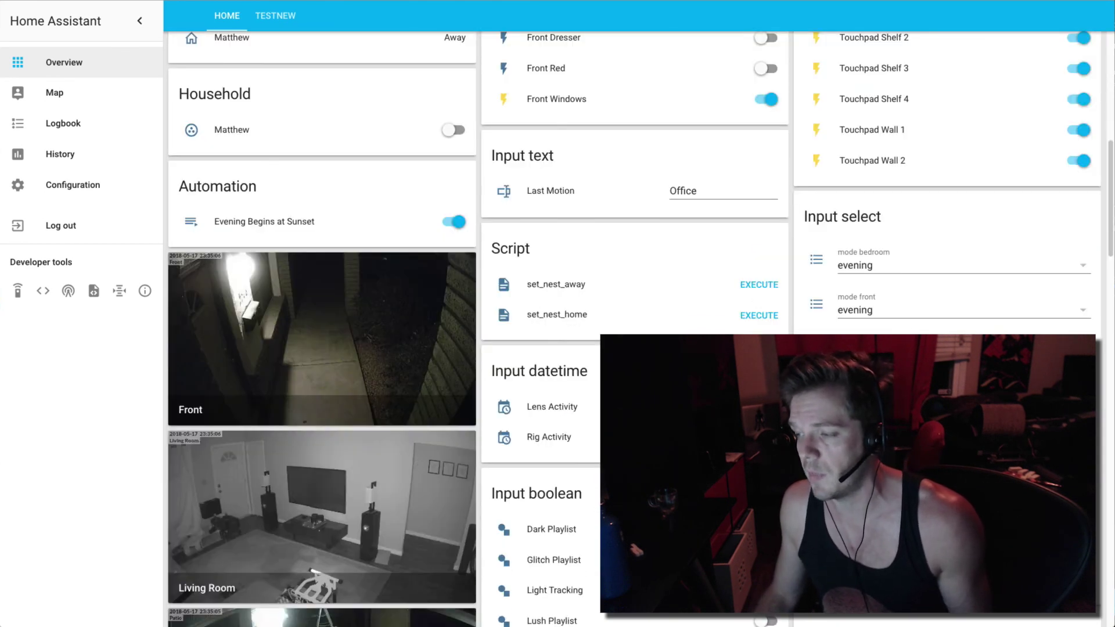
scroll(321, 507, "down", 4)
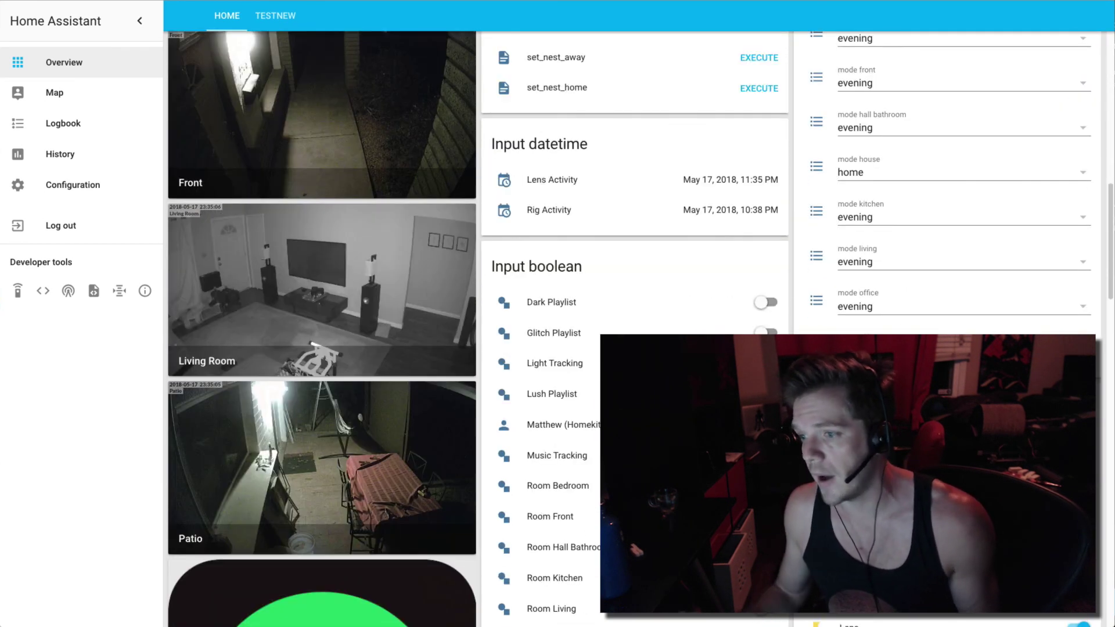
scroll(635, 326, "down", 1)
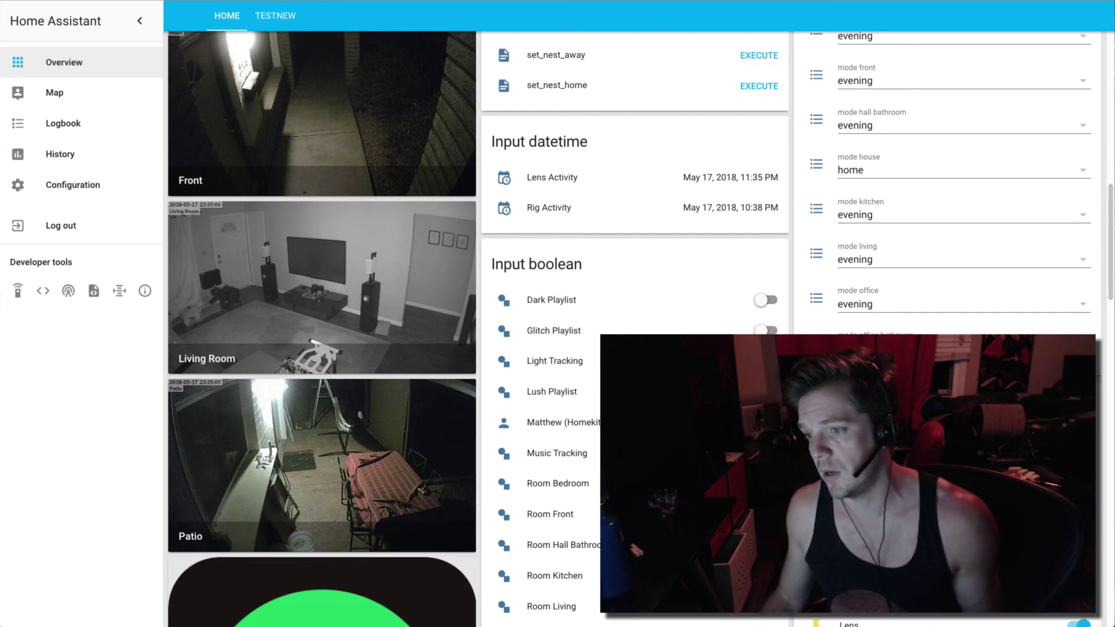
scroll(635, 326, "down", 1)
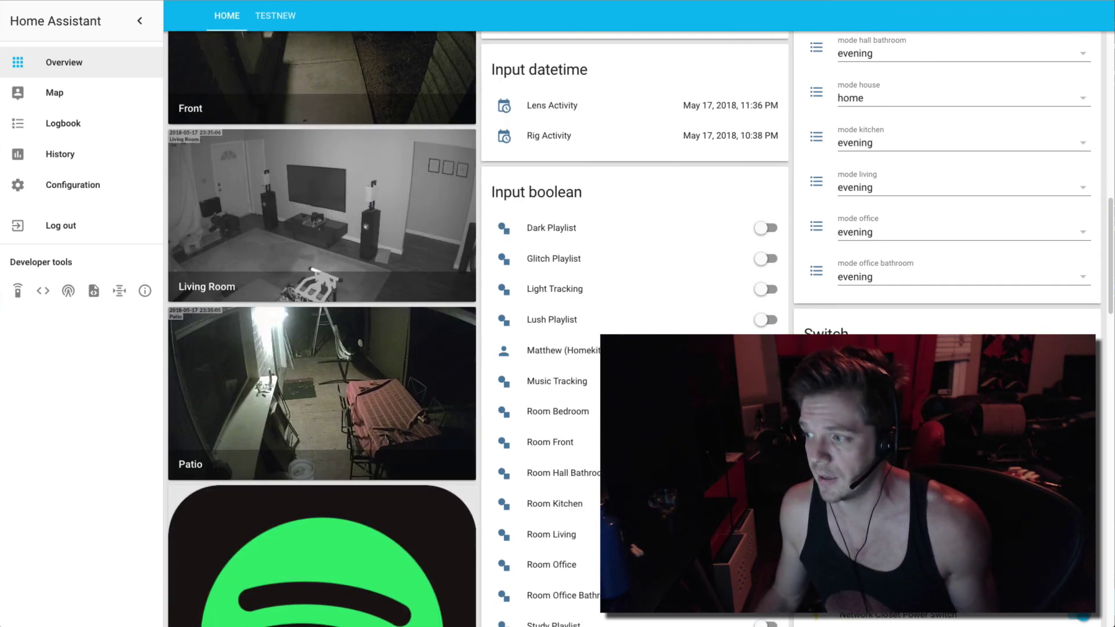
scroll(635, 325, "down", 1)
scroll(635, 325, "up", 3)
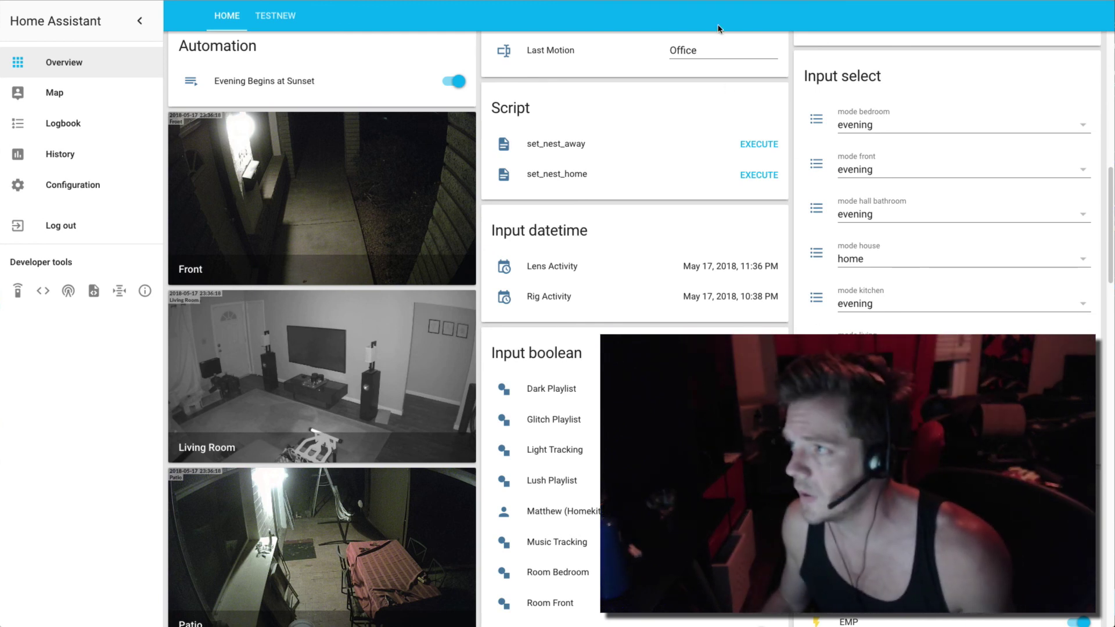
left_click(654, 0)
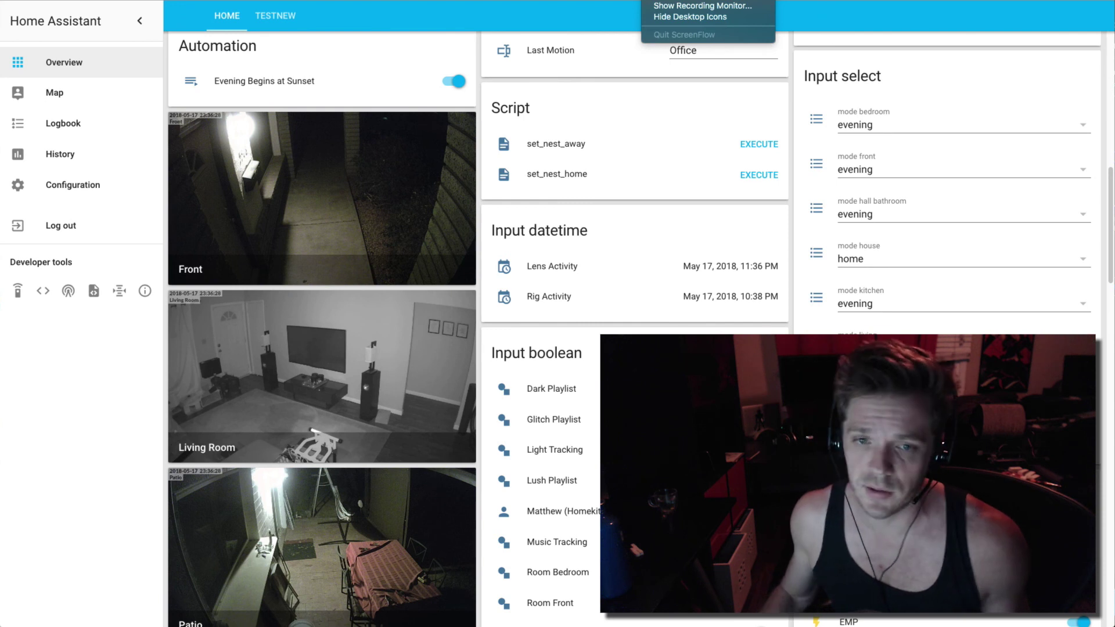